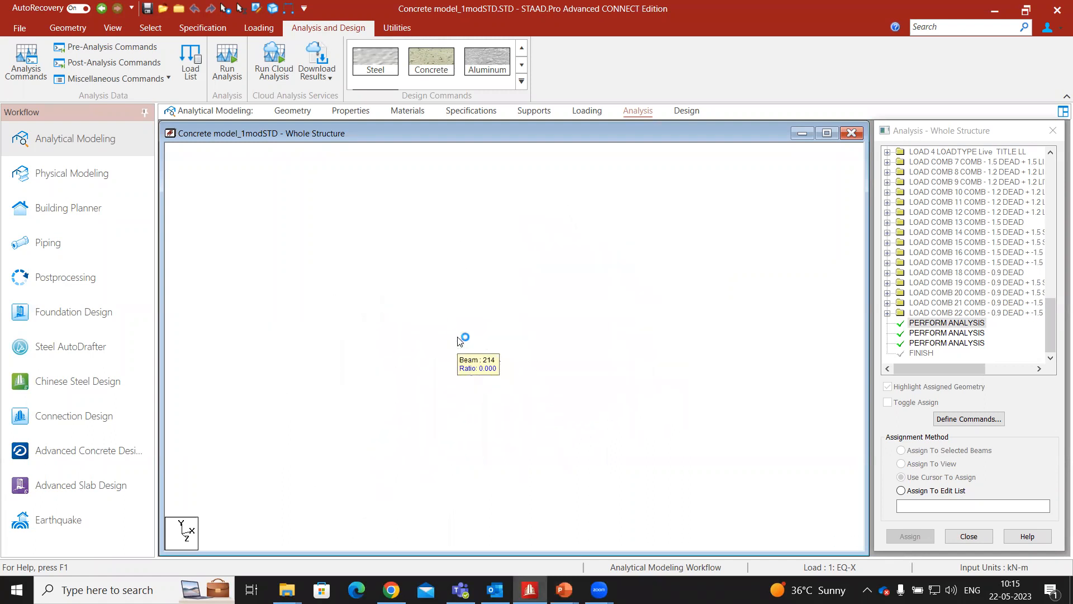
- Review the model's section properties, the IS 1893 - 2016 seismic definition and the list of load cases
{"action": "left_click", "coordinate": [349, 111]}
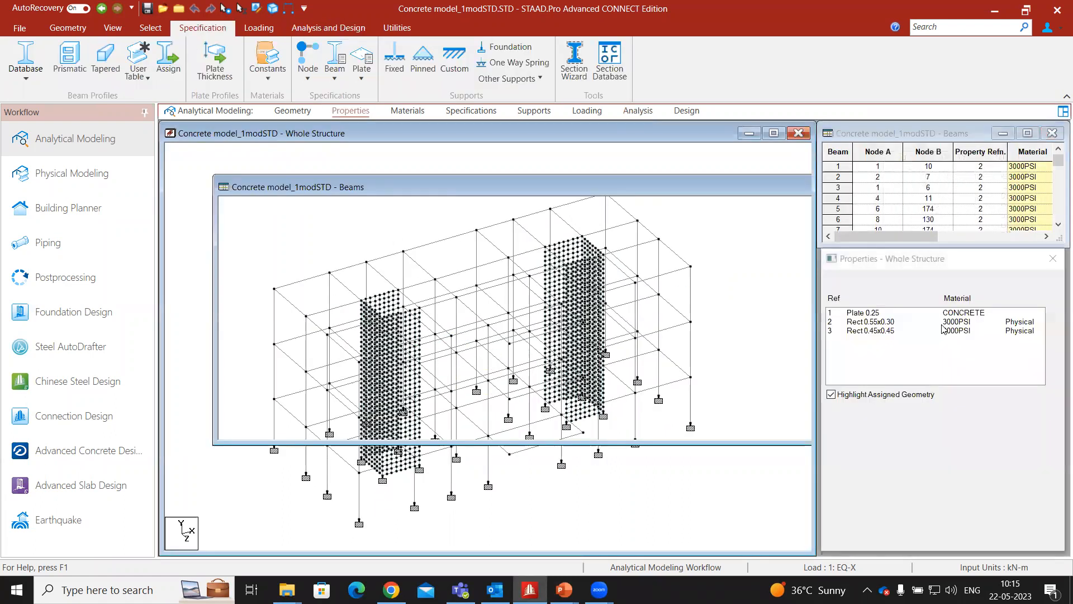
{"action": "left_click", "coordinate": [586, 111]}
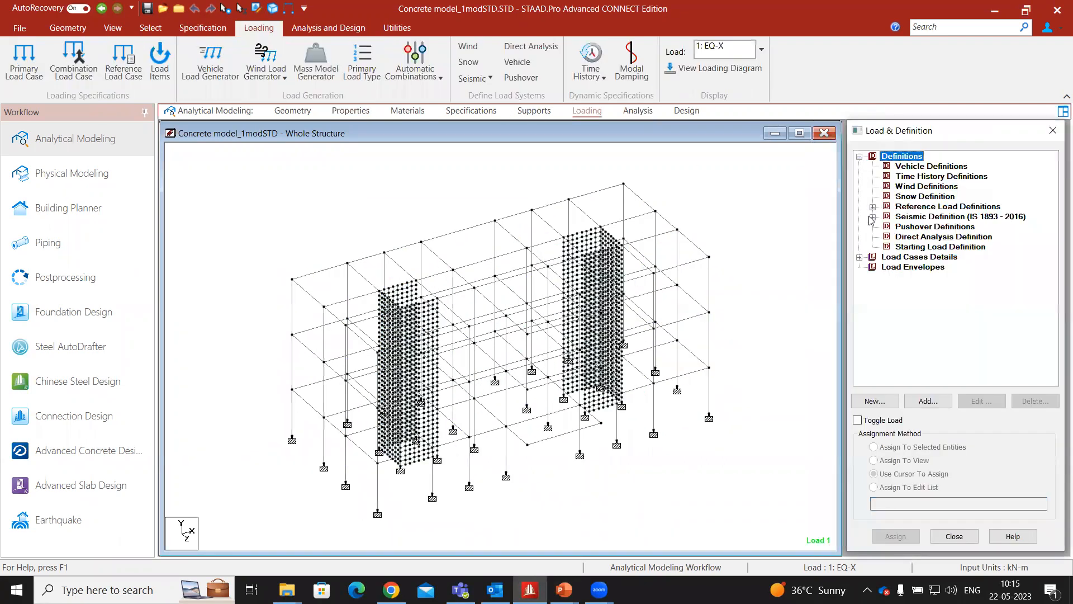
{"action": "left_click", "coordinate": [872, 217]}
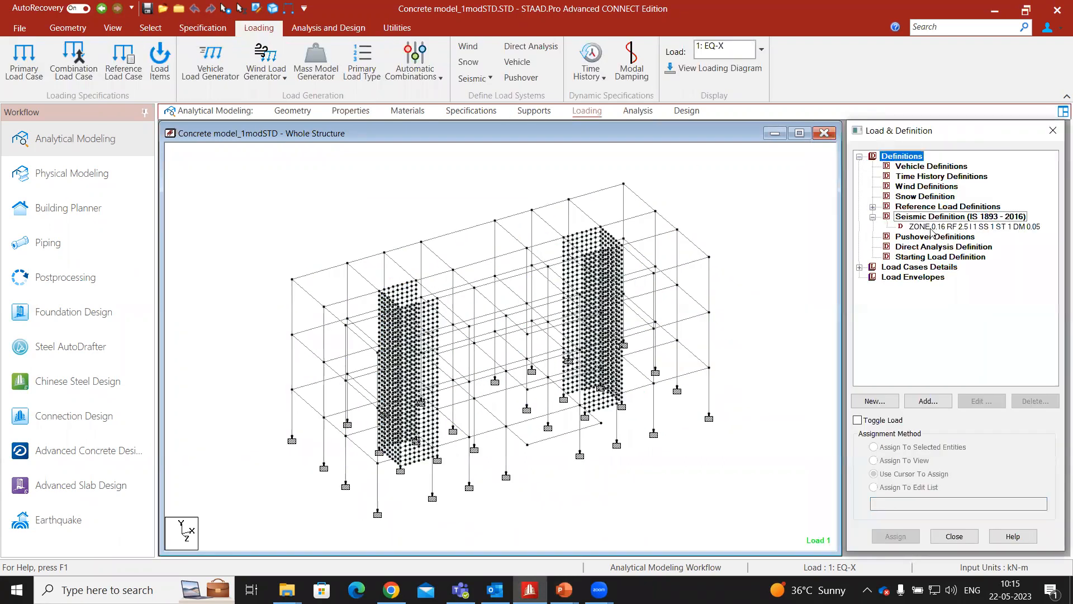
{"action": "left_click", "coordinate": [860, 268]}
{"action": "middle_click_drag", "start_coordinate": [769, 321], "coordinate": [777, 302]}
{"action": "scroll", "coordinate": [590, 302], "scroll_direction": "down", "scroll_amount": 1}
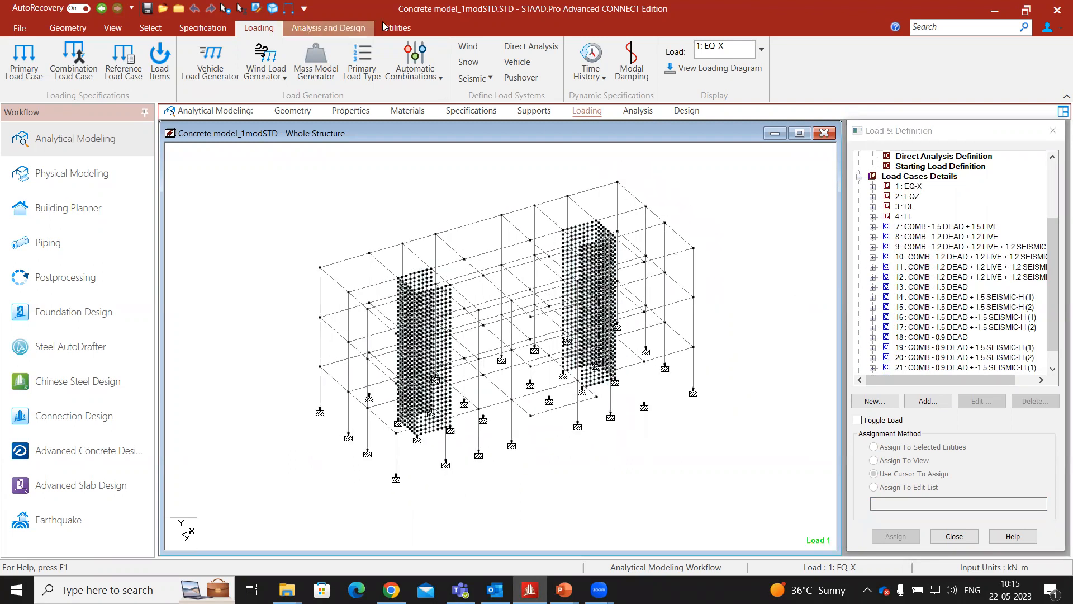
{"action": "left_click", "coordinate": [396, 29]}
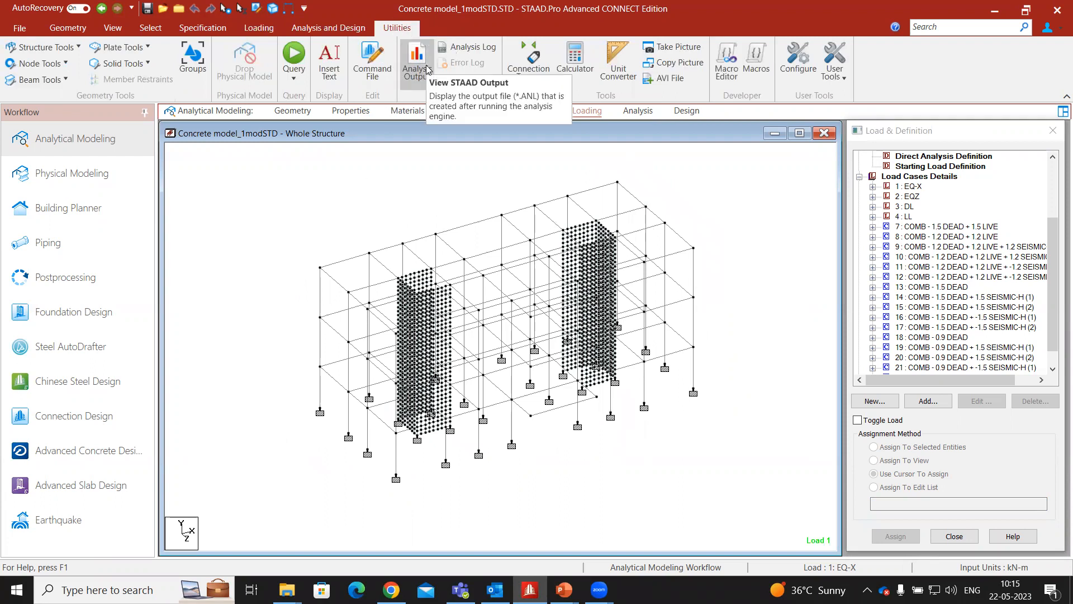
- Launch Advanced Concrete Design (RCDC) for the analysed model to start a new project
{"action": "left_click", "coordinate": [105, 457]}
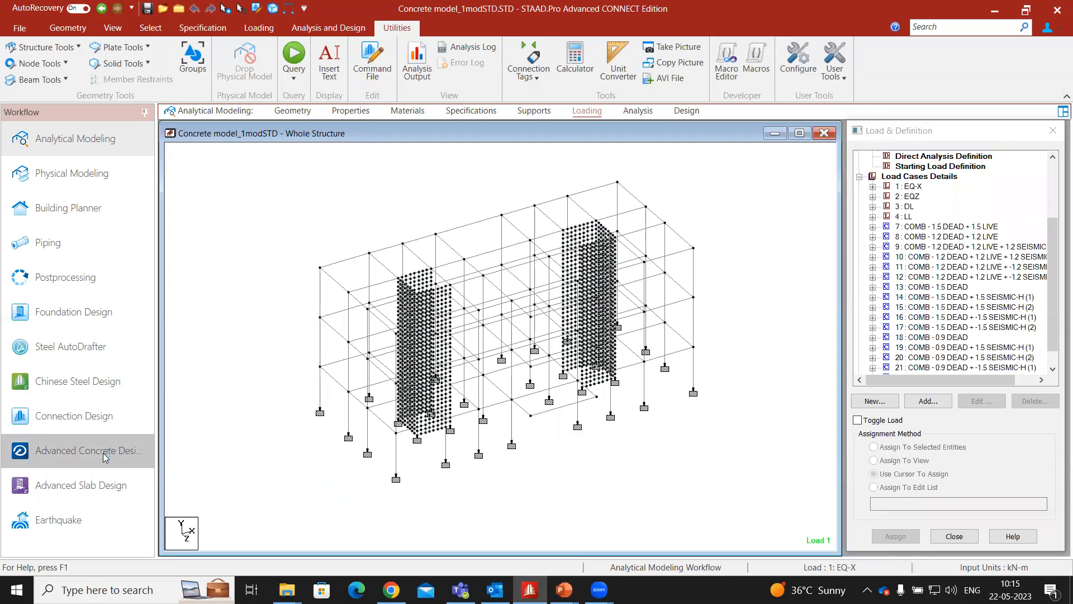
{"action": "left_click", "coordinate": [104, 456]}
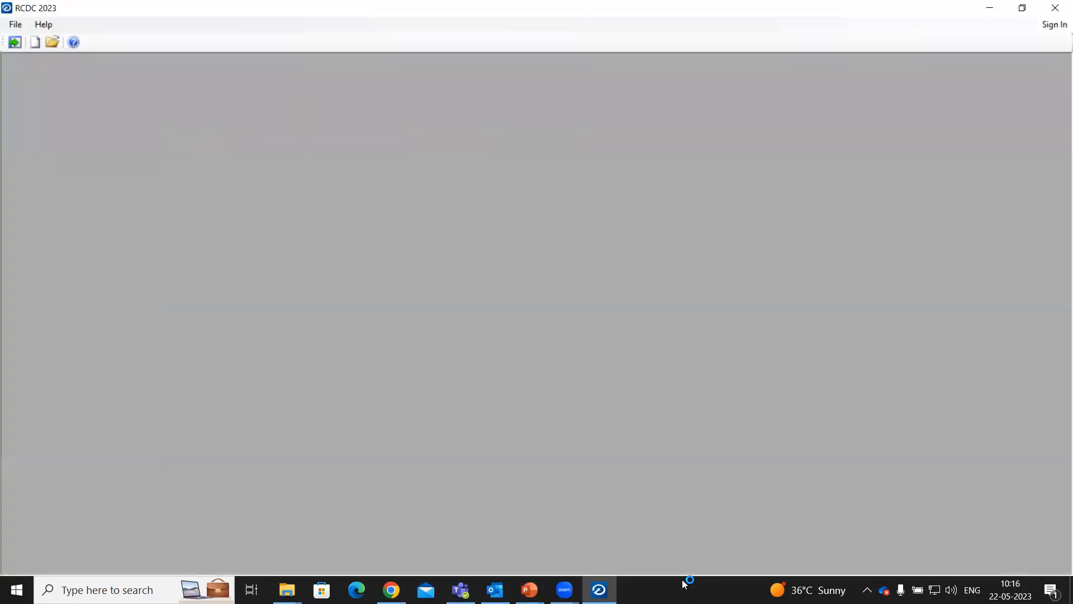
{"action": "mouse_move", "coordinate": [597, 585]}
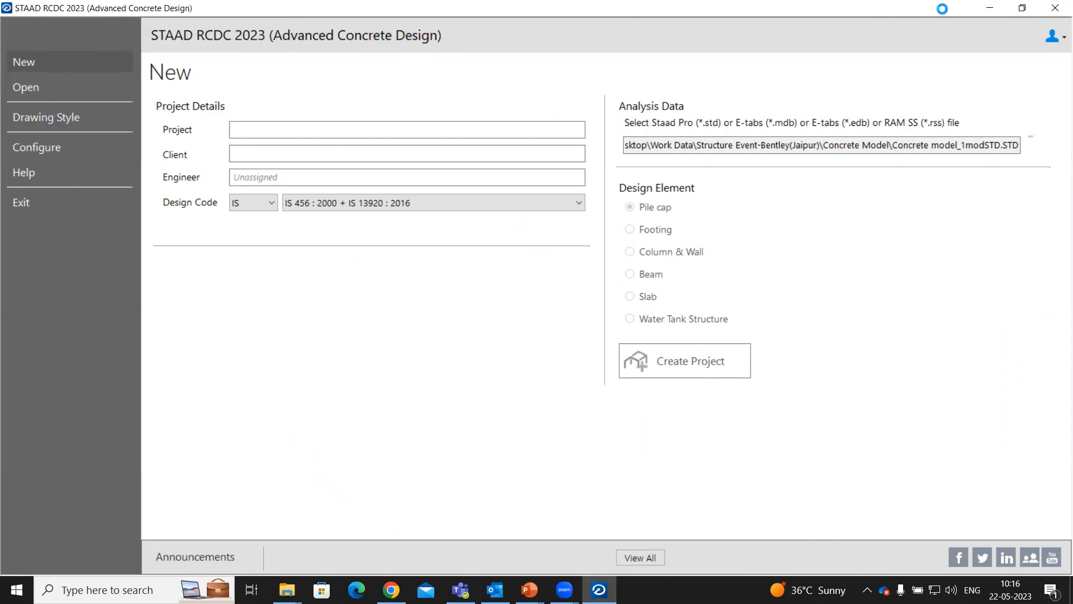
{"action": "left_click", "coordinate": [714, 148]}
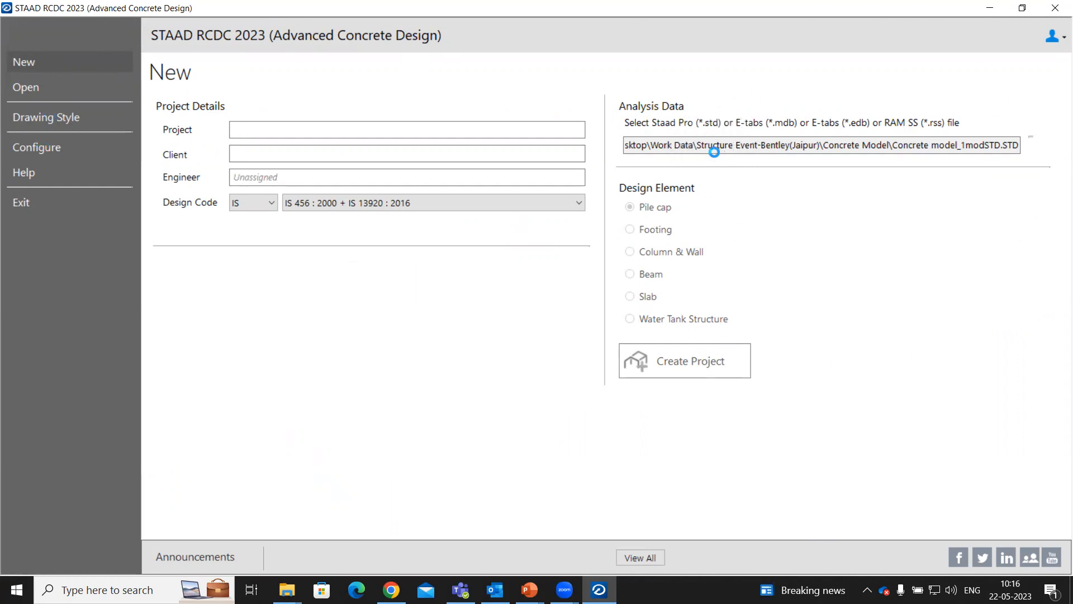
- Fill in the project details with Building as the project, CTPL as the client and the engineer's name
{"action": "left_click", "coordinate": [428, 128]}
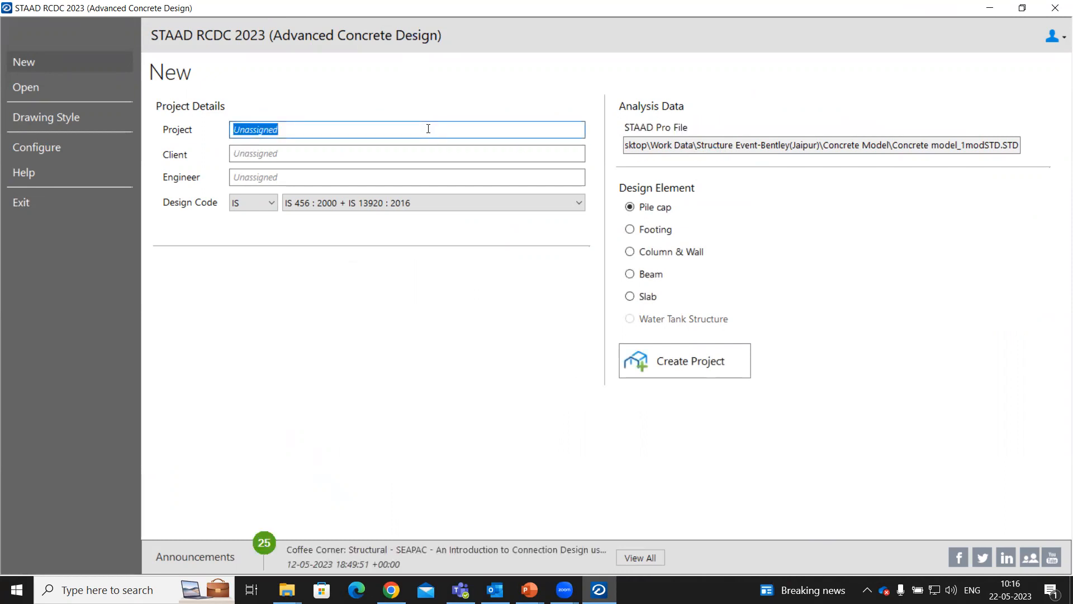
{"action": "type", "text": "Building"}
{"action": "left_click", "coordinate": [370, 156]}
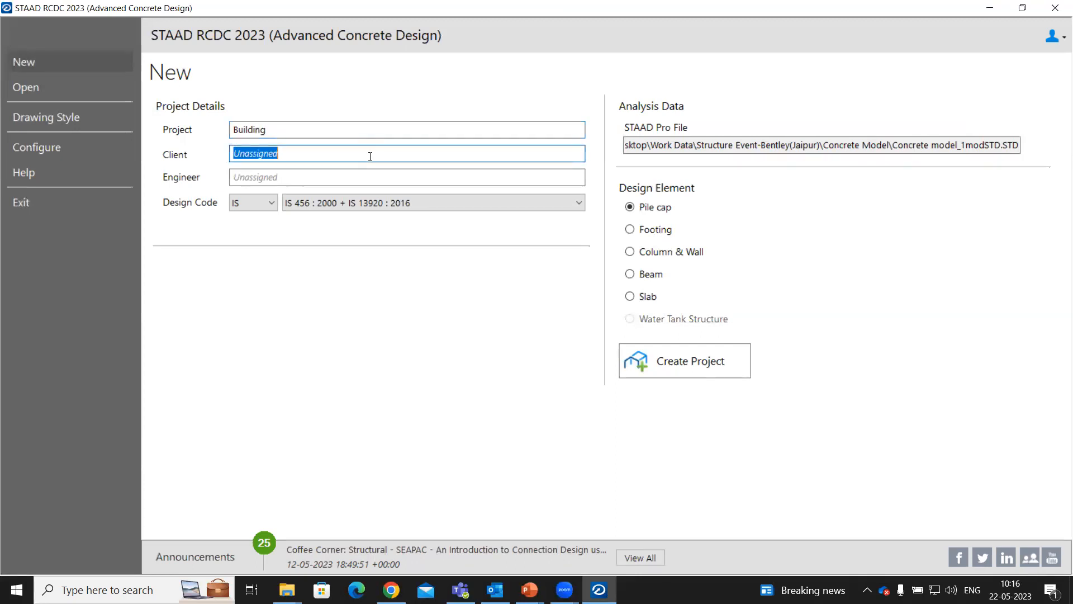
{"action": "type", "text": "CTPL"}
{"action": "left_click", "coordinate": [364, 170]}
{"action": "type", "text": "D"}
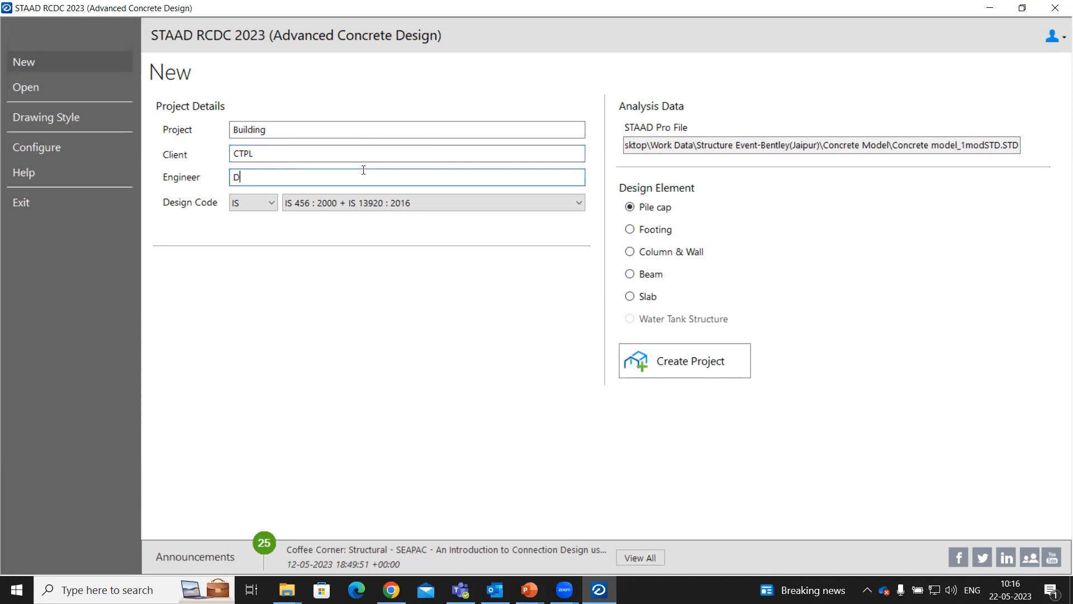
{"action": "type", "text": "eeapli"}
- Set the design code family to IS with IS 456 : 2000 + IS 13920 : 2016
{"action": "left_click", "coordinate": [268, 205]}
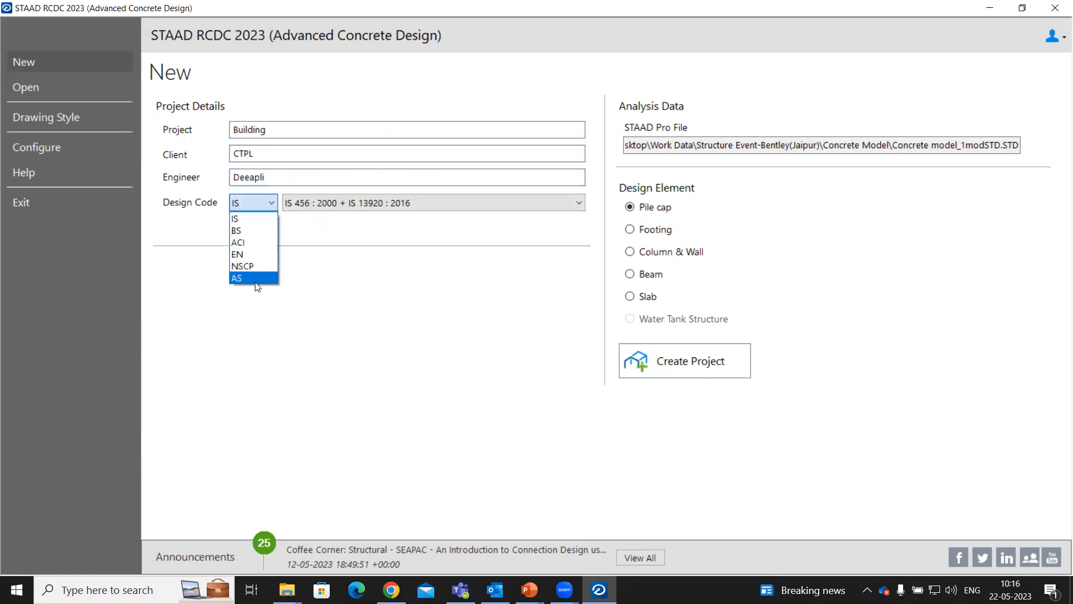
{"action": "left_click", "coordinate": [256, 221]}
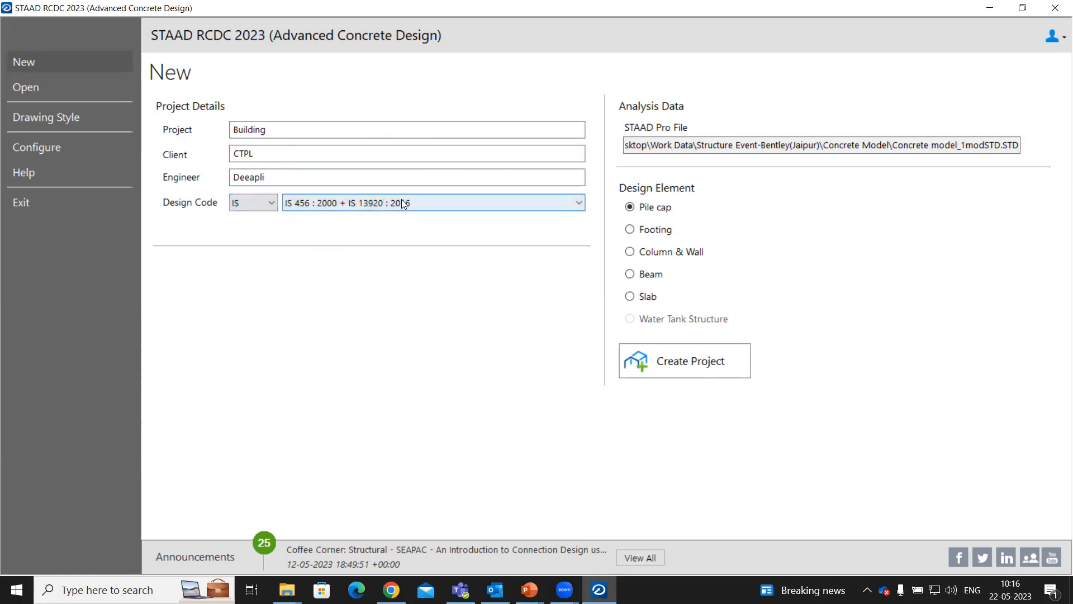
{"action": "left_click", "coordinate": [405, 206]}
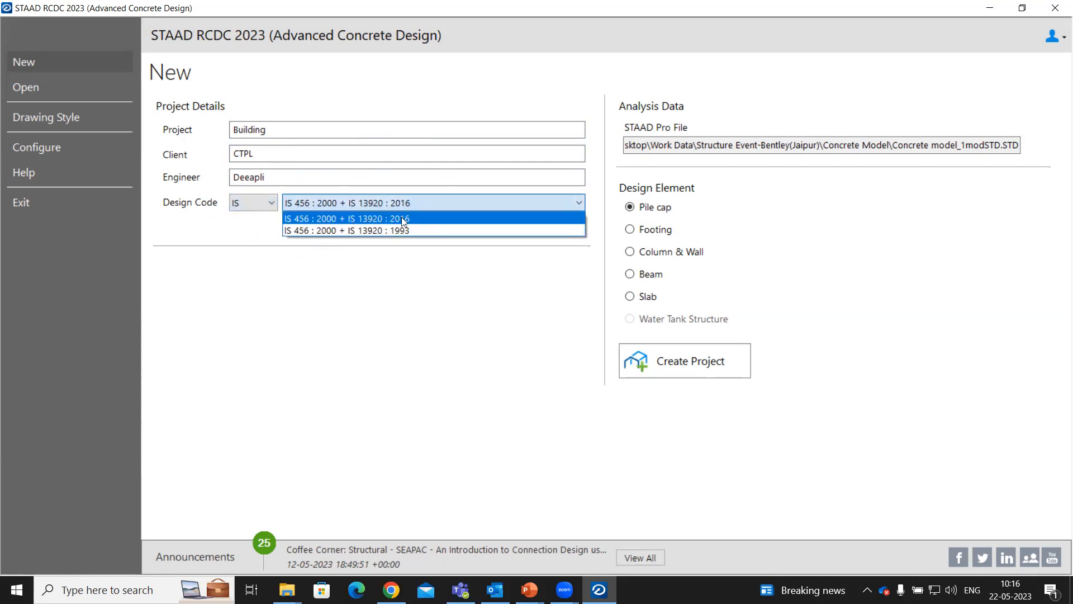
{"action": "left_click", "coordinate": [333, 223]}
{"action": "left_click", "coordinate": [379, 219]}
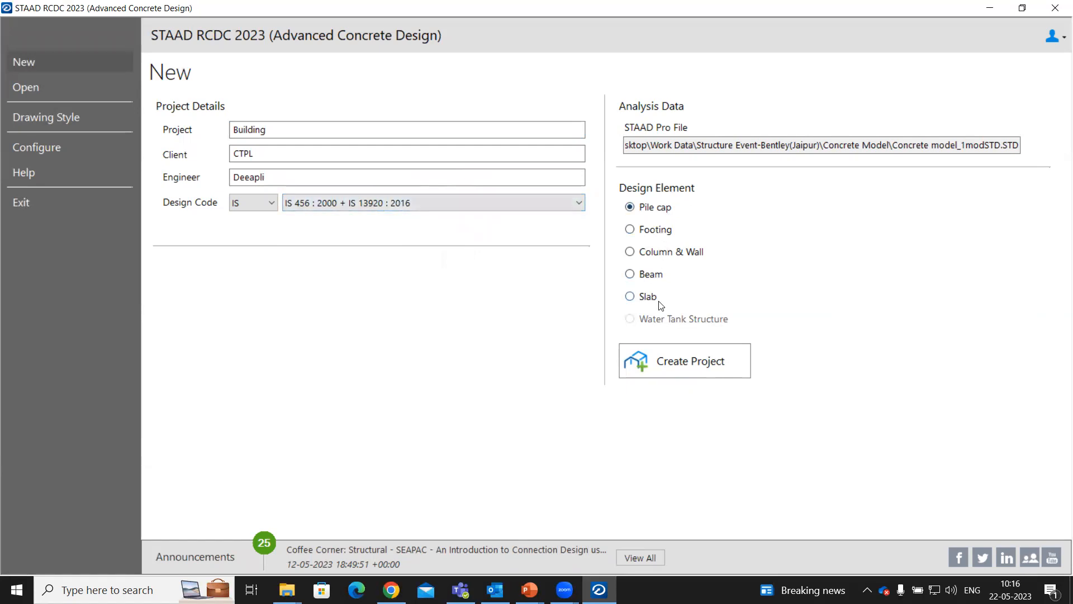
- Choose Column & Wall as the design element and create the project
{"action": "key", "text": "ctrl"}
{"action": "left_click", "coordinate": [648, 253]}
{"action": "key", "text": "ctrl"}
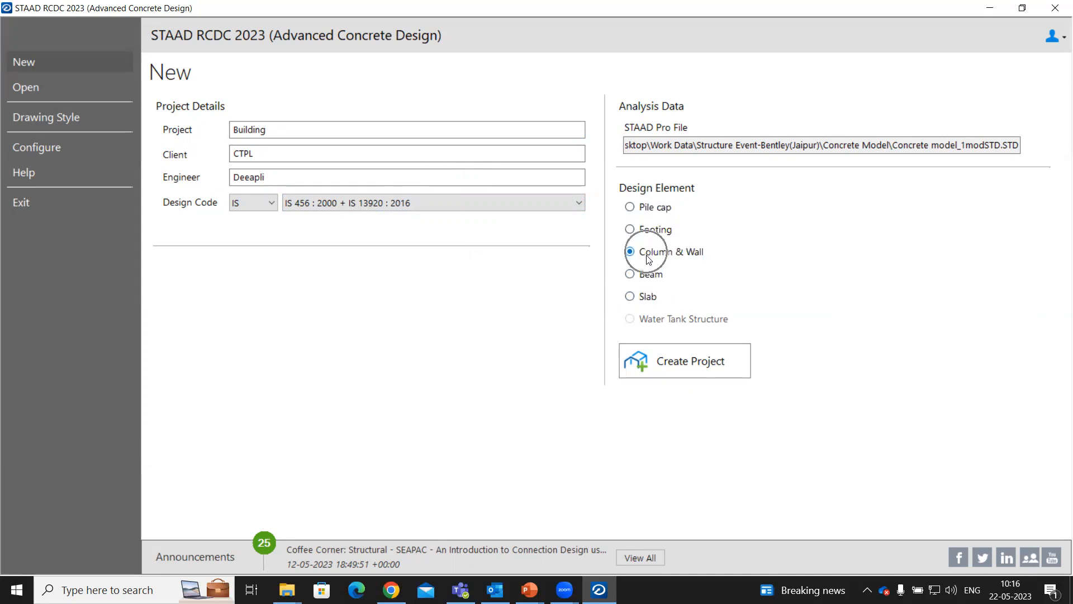
{"action": "left_click", "coordinate": [657, 367]}
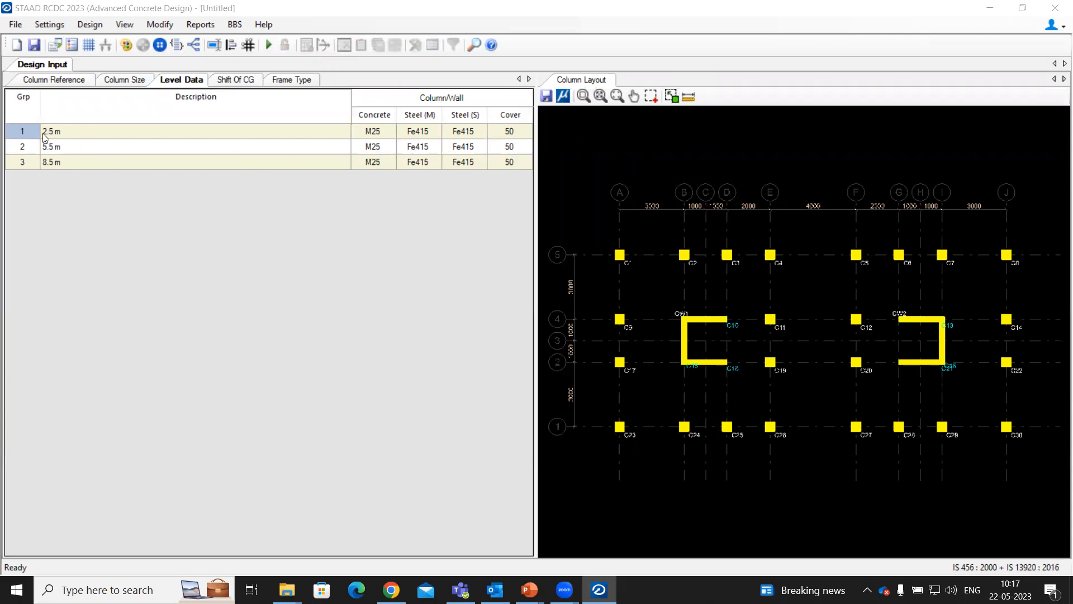
- Review the descriptions and concrete grades of the three levels in the level data
{"action": "left_click", "coordinate": [188, 131]}
{"action": "left_click", "coordinate": [179, 147]}
{"action": "left_click", "coordinate": [179, 160]}
{"action": "left_click", "coordinate": [378, 132]}
{"action": "left_click", "coordinate": [376, 145]}
{"action": "left_click", "coordinate": [383, 159]}
- Set the Steel (M) grade to Fe500 for the 2.5 m, 5.5 m and 8.5 m levels
{"action": "left_click", "coordinate": [426, 133]}
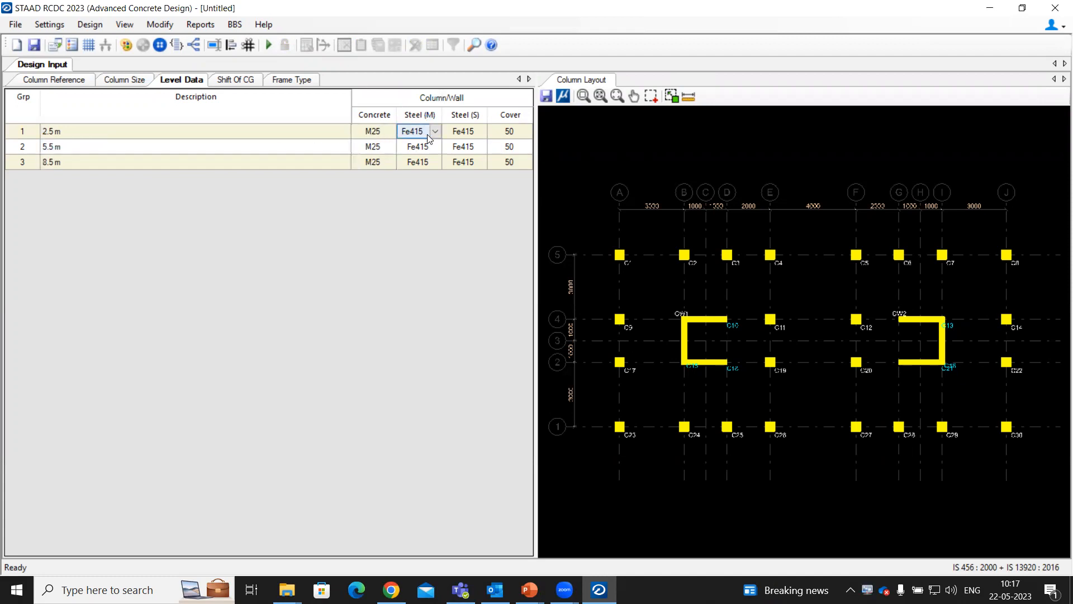
{"action": "left_click", "coordinate": [436, 131]}
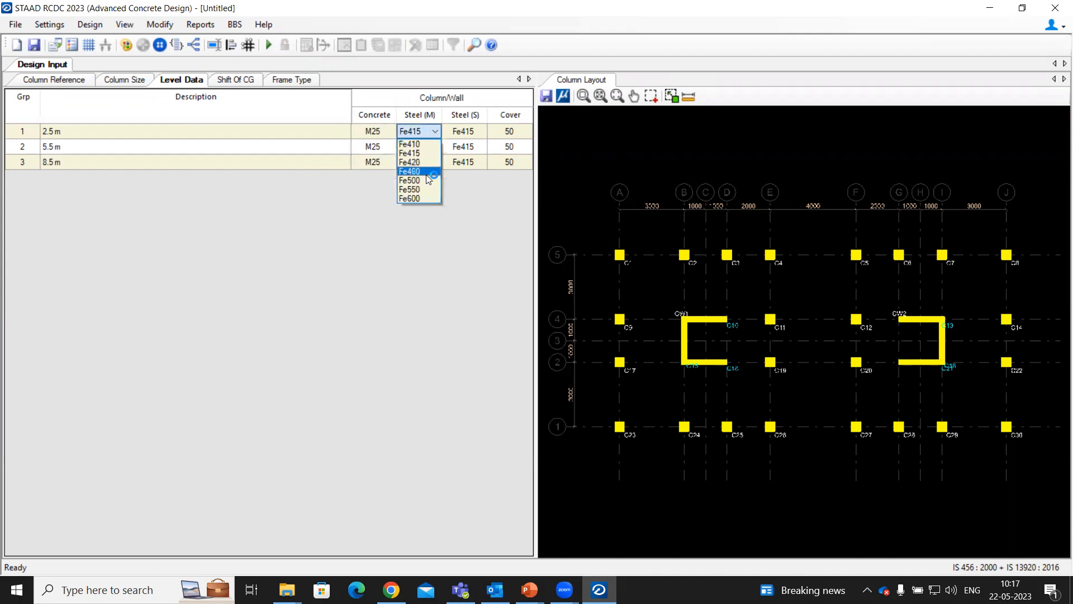
{"action": "left_click", "coordinate": [425, 180]}
{"action": "left_click", "coordinate": [438, 146]}
{"action": "left_click", "coordinate": [436, 147]}
{"action": "left_click", "coordinate": [430, 192]}
{"action": "left_click", "coordinate": [435, 162]}
{"action": "left_click", "coordinate": [436, 163]}
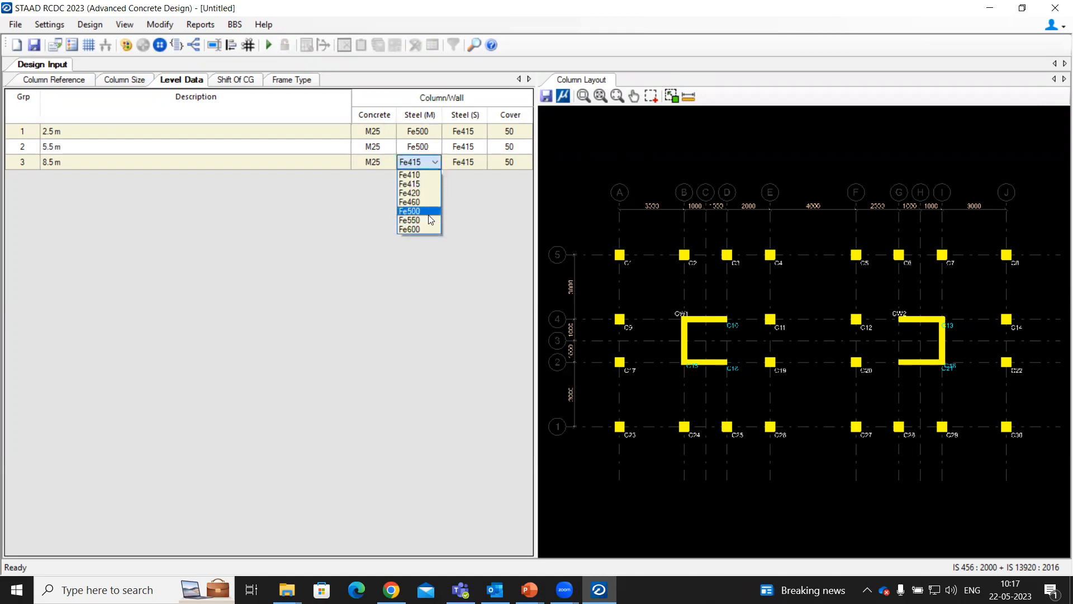
{"action": "left_click", "coordinate": [429, 215]}
- Set the Steel (S) grade to Fe500 for the 2.5 m, 5.5 m and 8.5 m levels
{"action": "left_click", "coordinate": [473, 128]}
{"action": "left_click", "coordinate": [481, 130]}
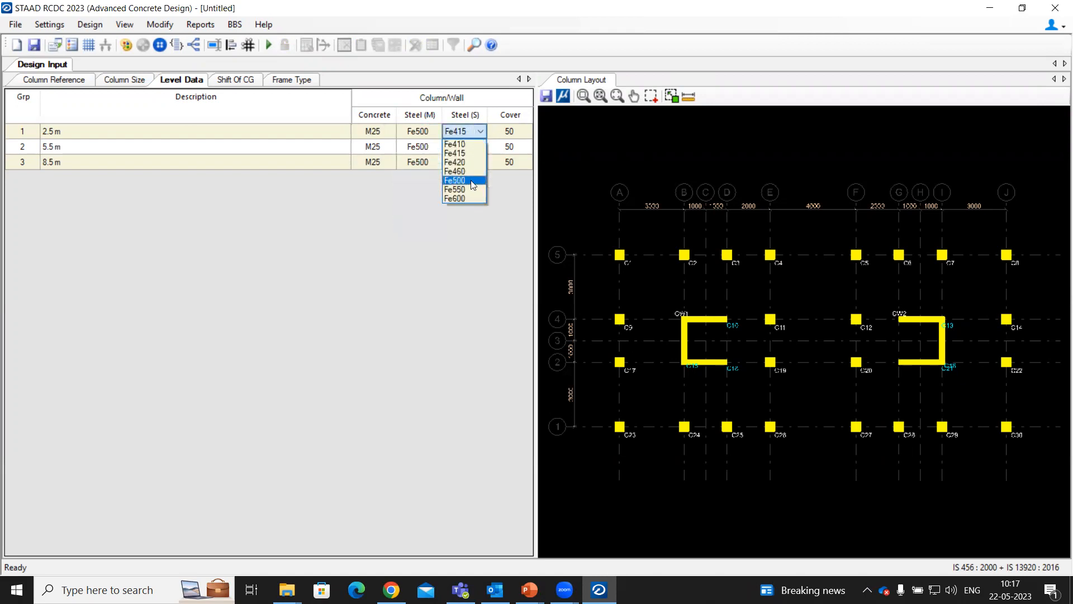
{"action": "left_click", "coordinate": [481, 146]}
{"action": "left_click", "coordinate": [482, 145]}
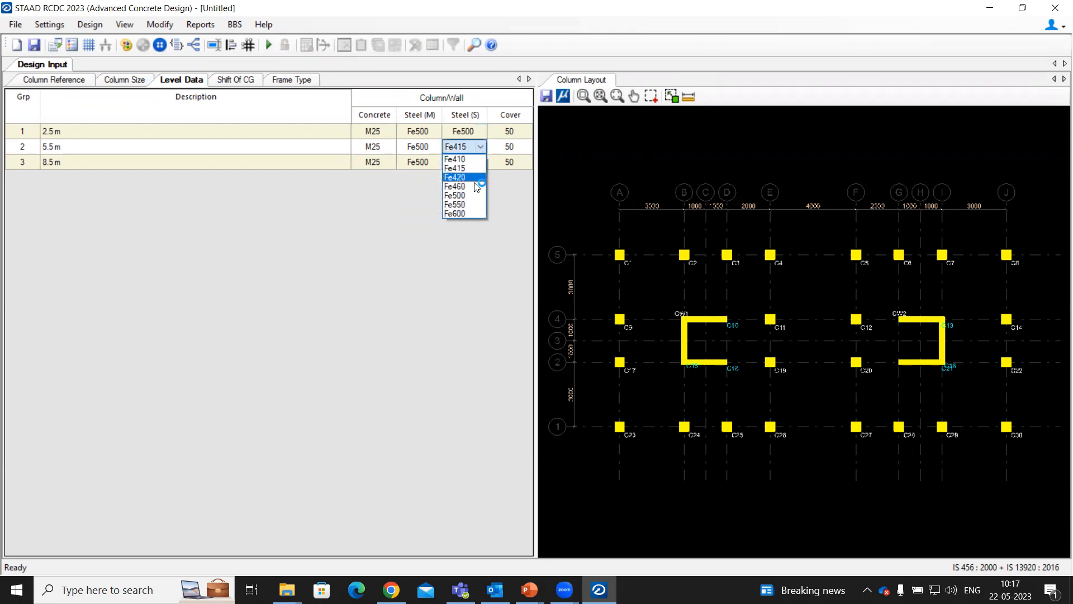
{"action": "left_click", "coordinate": [476, 195]}
{"action": "left_click", "coordinate": [477, 161]}
{"action": "left_click", "coordinate": [480, 161]}
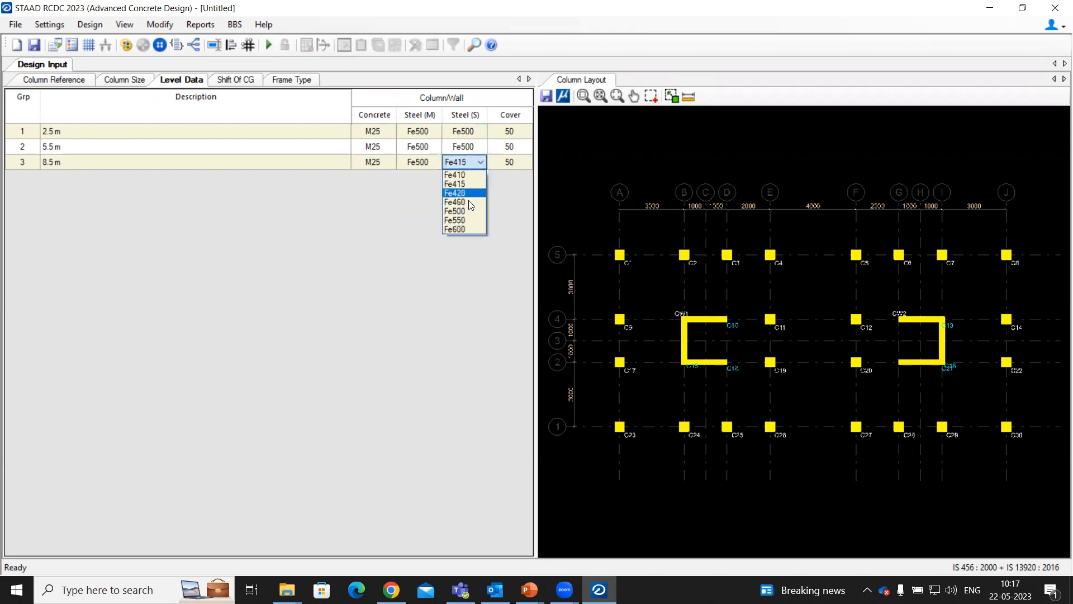
{"action": "left_click", "coordinate": [469, 212]}
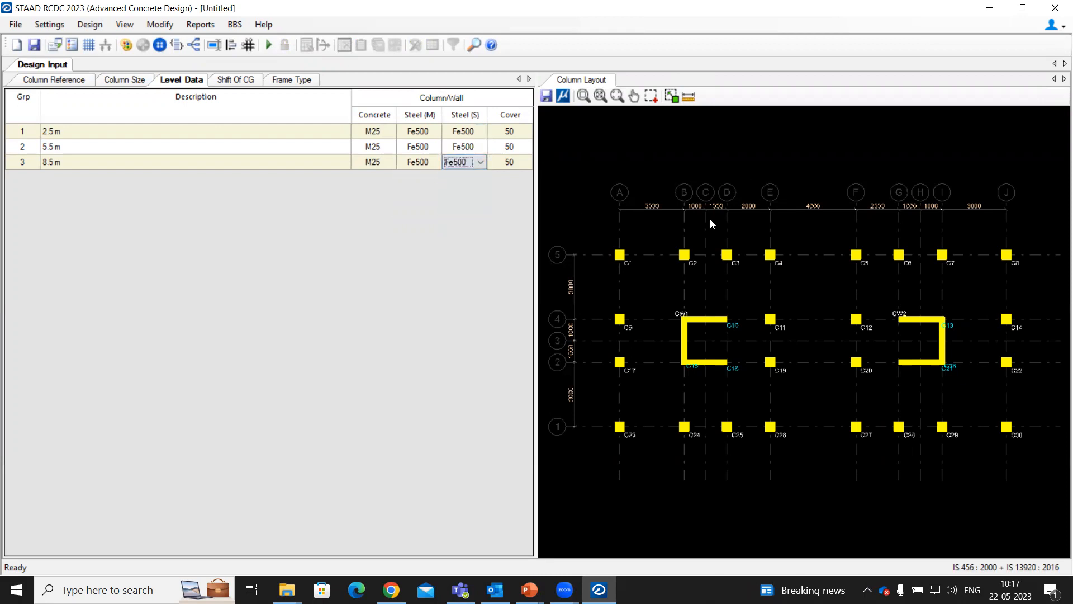
- Examine the column references and column sizes, locating individual columns such as C2 to C5 in the column layout
{"action": "left_click", "coordinate": [877, 266]}
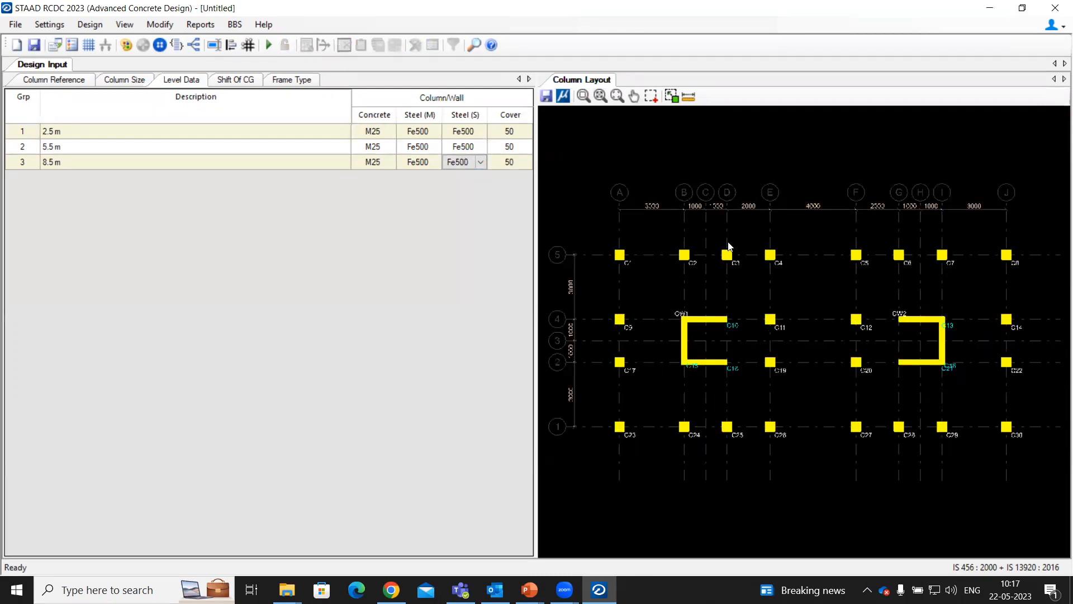
{"action": "left_click", "coordinate": [621, 255]}
{"action": "left_click", "coordinate": [53, 83]}
{"action": "left_click", "coordinate": [184, 115]}
{"action": "left_click", "coordinate": [179, 105]}
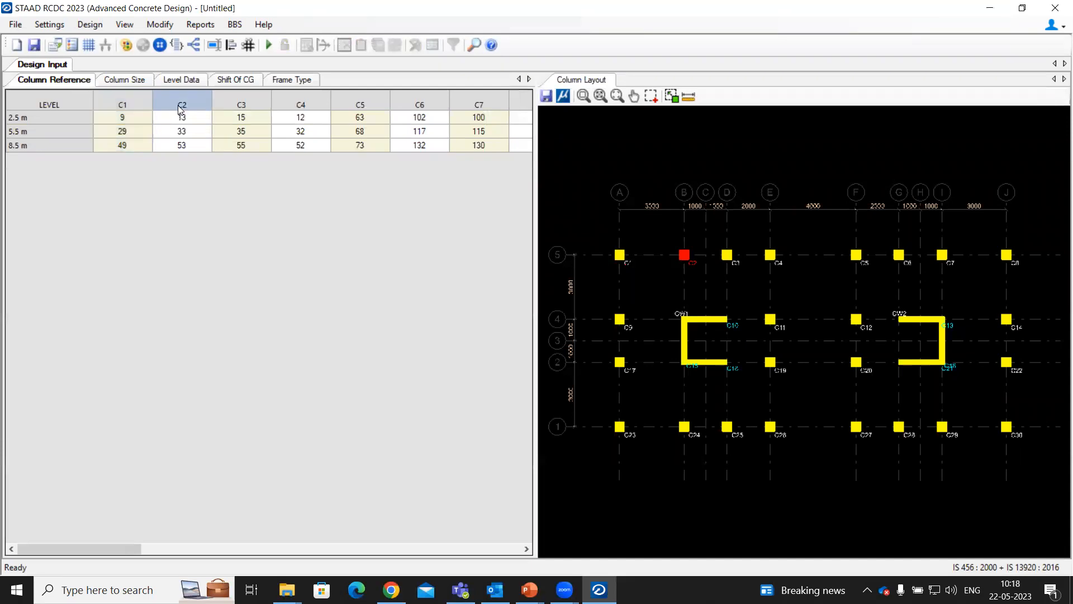
{"action": "left_click", "coordinate": [298, 105]}
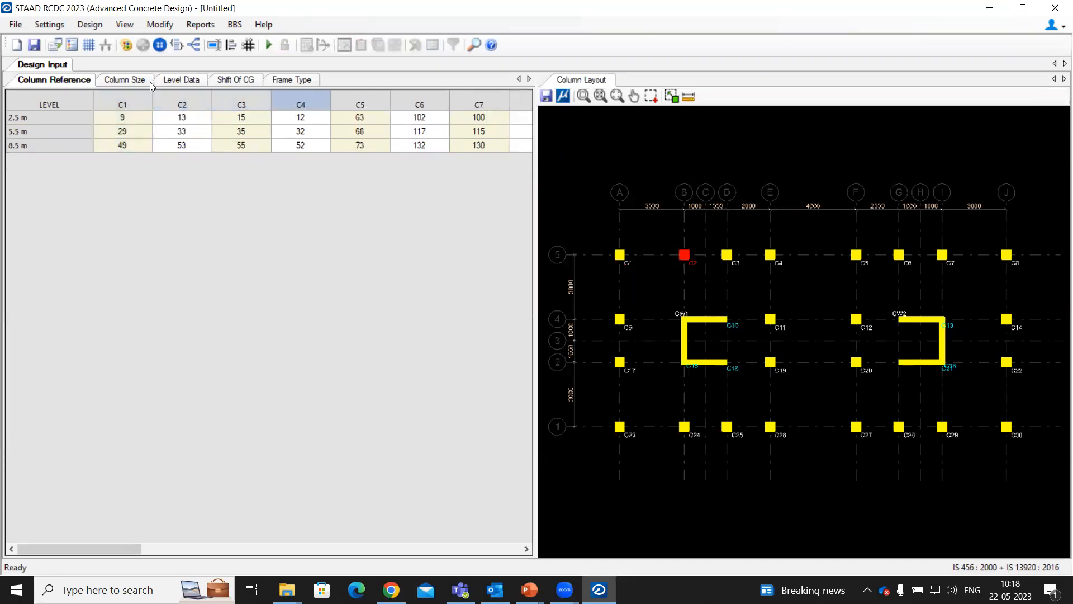
{"action": "left_click", "coordinate": [148, 81]}
{"action": "left_click", "coordinate": [186, 103]}
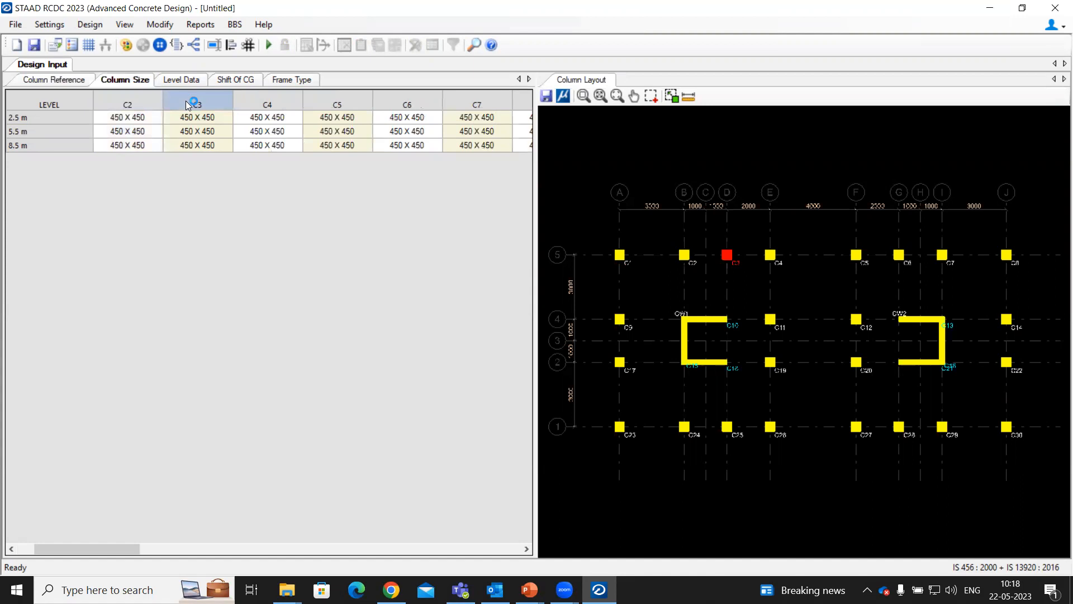
{"action": "left_click", "coordinate": [275, 105]}
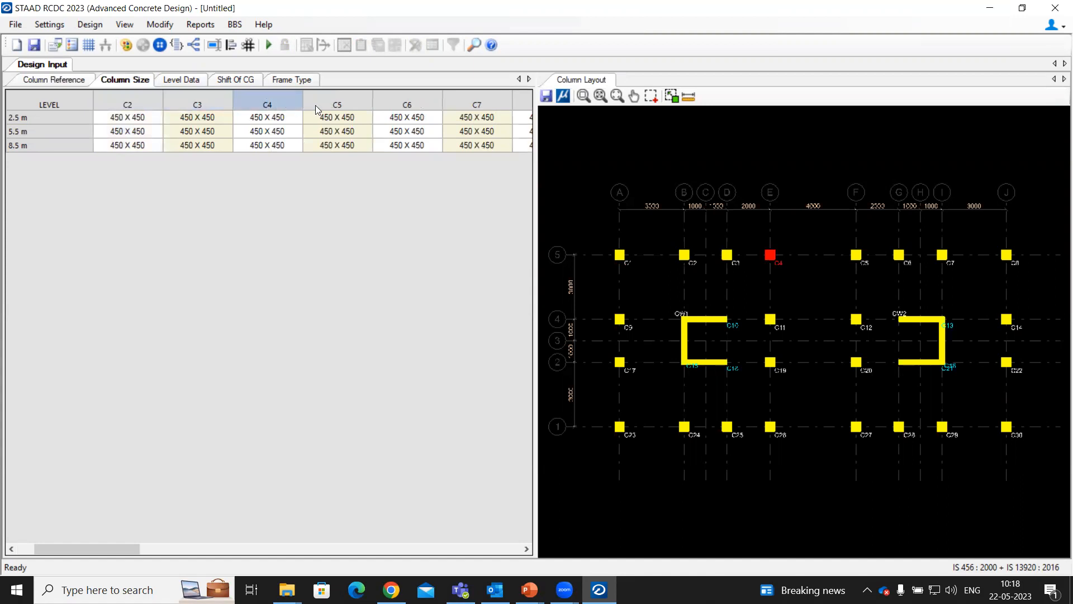
{"action": "left_click", "coordinate": [350, 103]}
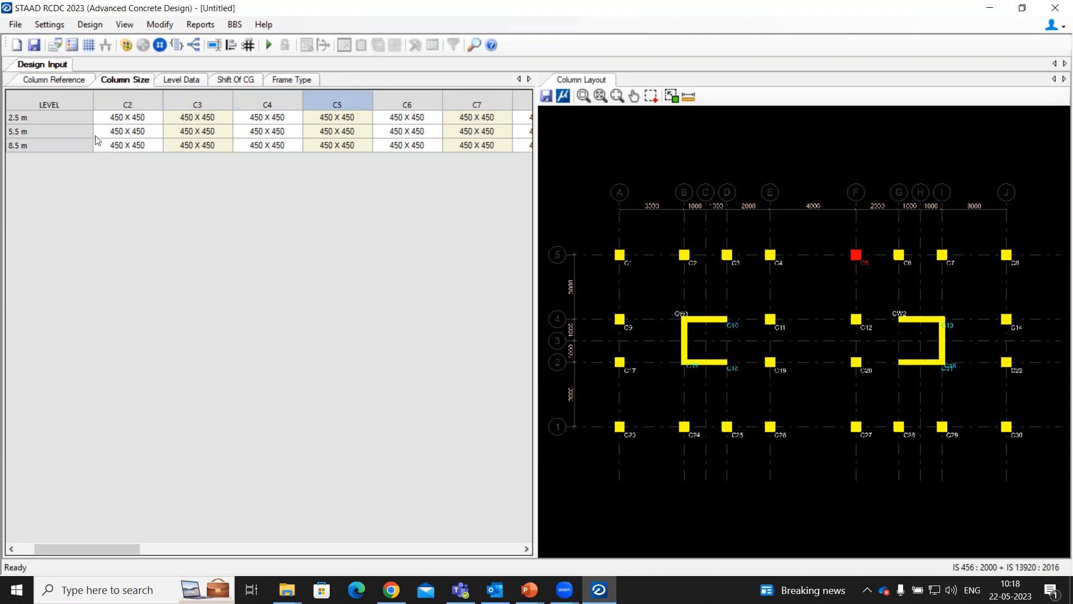
- Toggle the Perform Ductile Design option in the design settings and apply the settings
{"action": "key", "text": "ctrl"}
{"action": "left_click", "coordinate": [71, 46]}
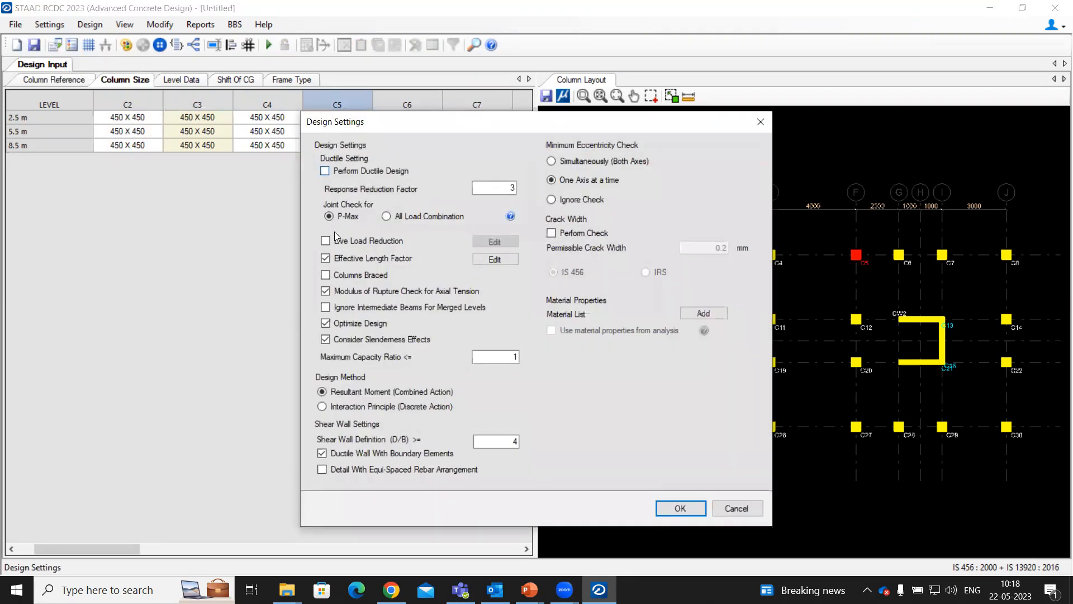
{"action": "left_click", "coordinate": [349, 172]}
{"action": "left_click", "coordinate": [683, 510]}
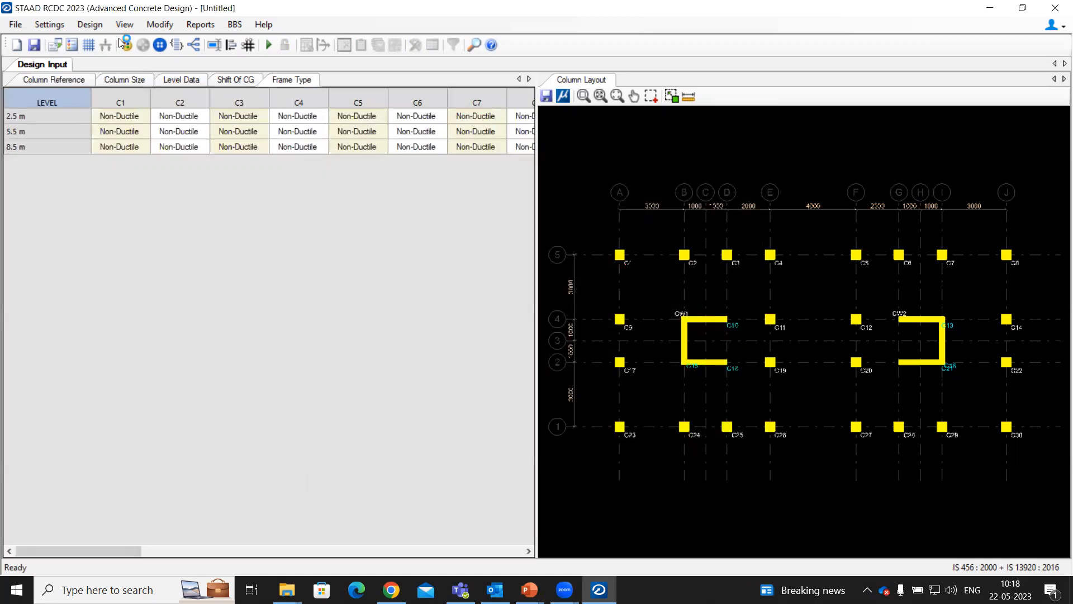
- Exclude the 32 and 40 rebar diameters in the reinforcement settings and set the maximum column rebar to 25
{"action": "left_click", "coordinate": [89, 46]}
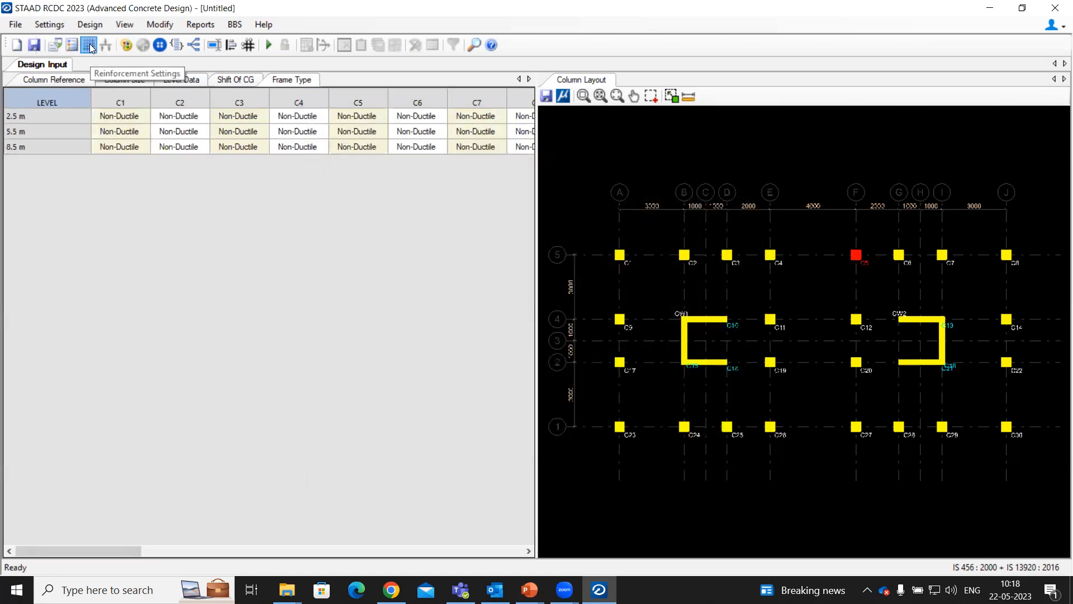
{"action": "scroll", "coordinate": [558, 199], "scroll_direction": "down", "scroll_amount": 1}
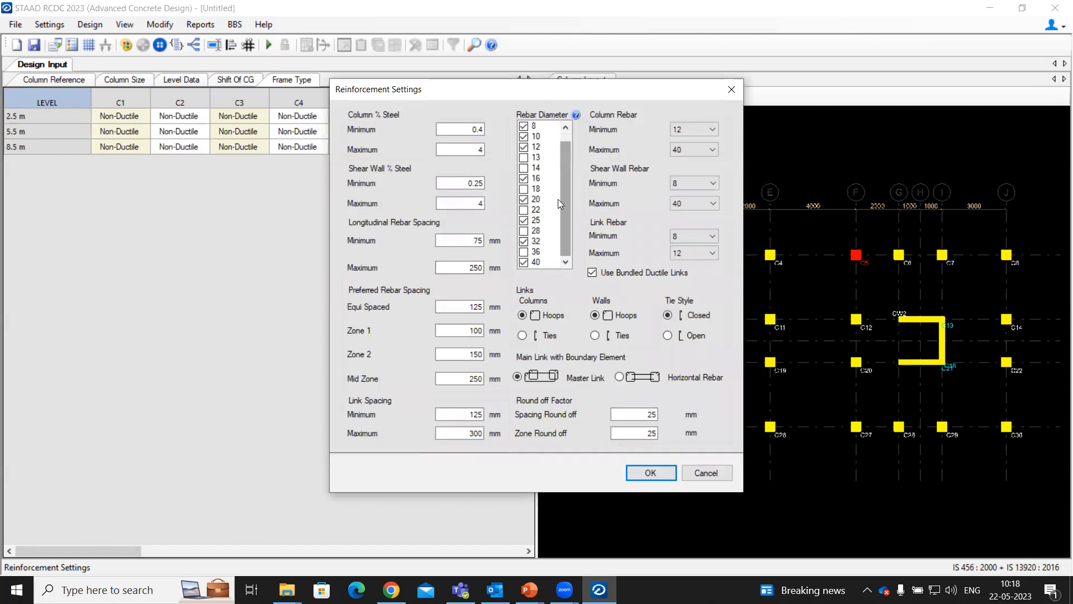
{"action": "left_click", "coordinate": [531, 241]}
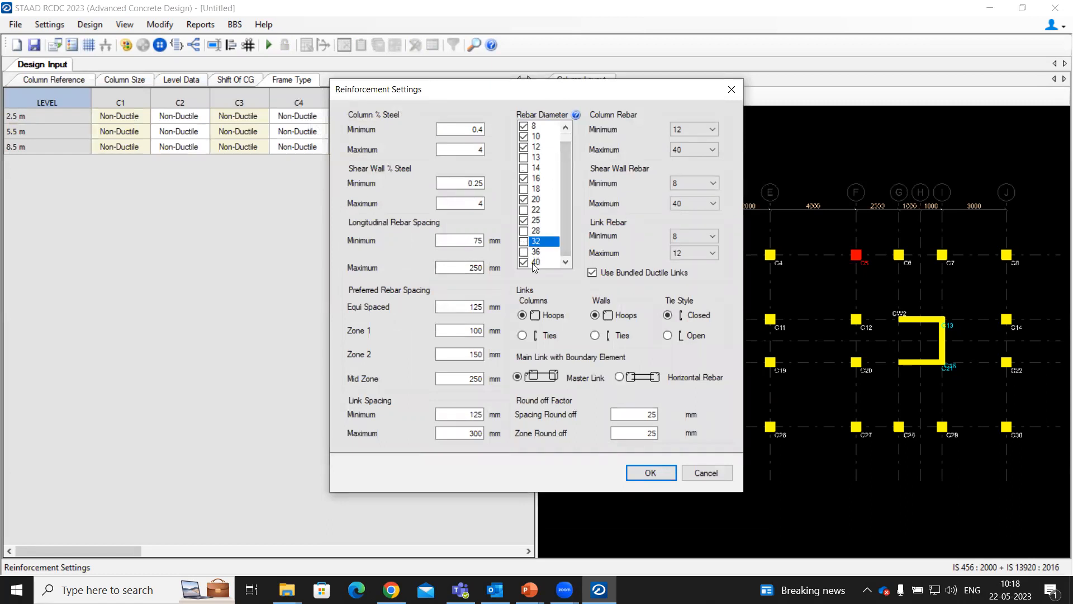
{"action": "left_click", "coordinate": [692, 151]}
{"action": "left_click", "coordinate": [696, 244]}
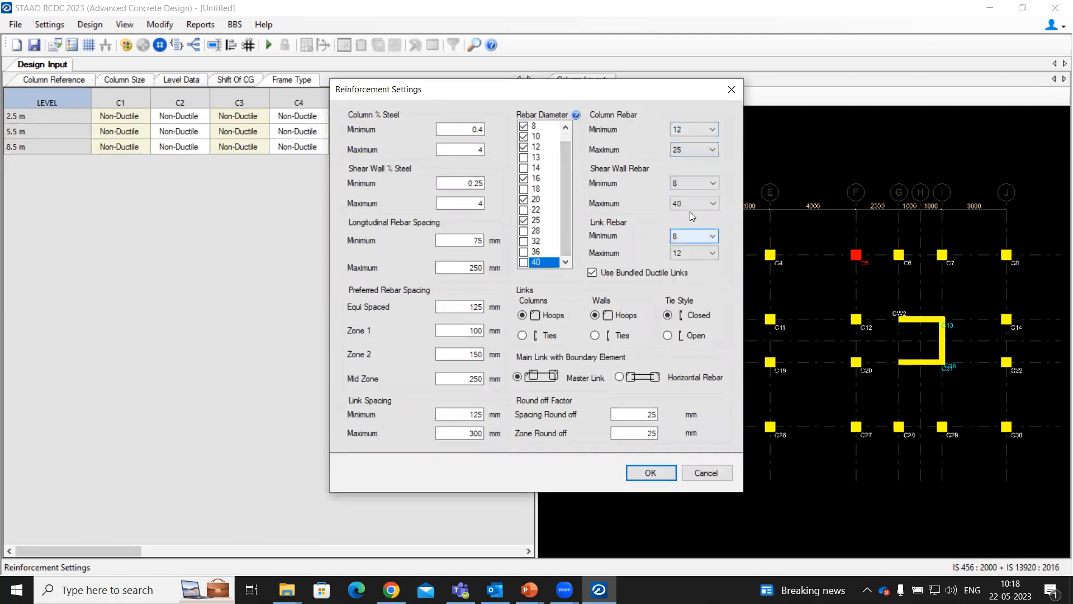
- Set the maximum shear wall rebar to 25 and apply the reinforcement settings
{"action": "left_click", "coordinate": [691, 203]}
{"action": "left_click", "coordinate": [689, 296]}
{"action": "left_click", "coordinate": [687, 252]}
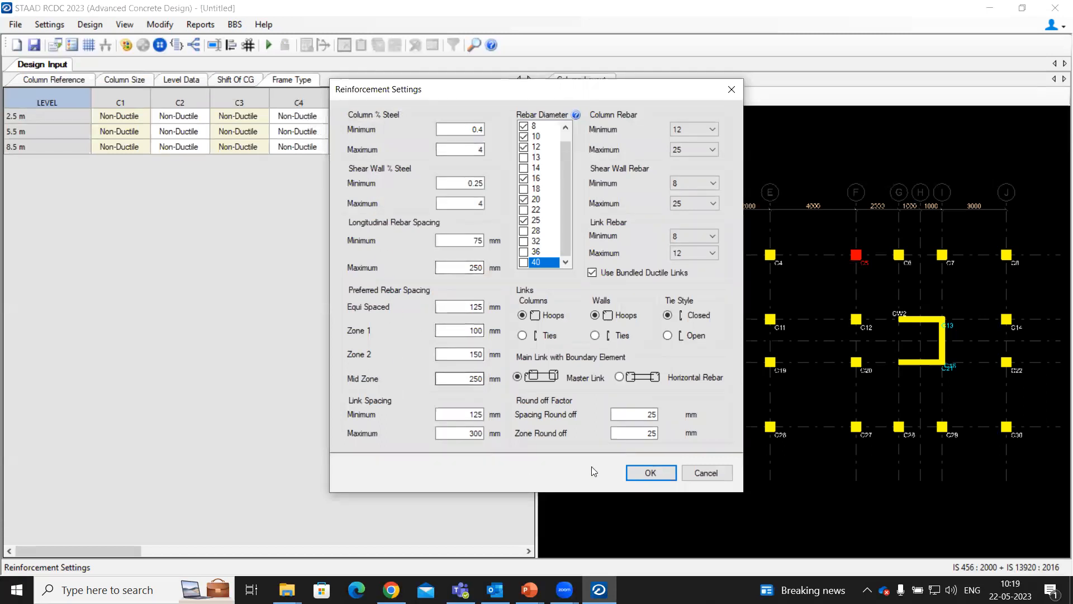
{"action": "left_click", "coordinate": [661, 474]}
{"action": "left_click", "coordinate": [656, 470]}
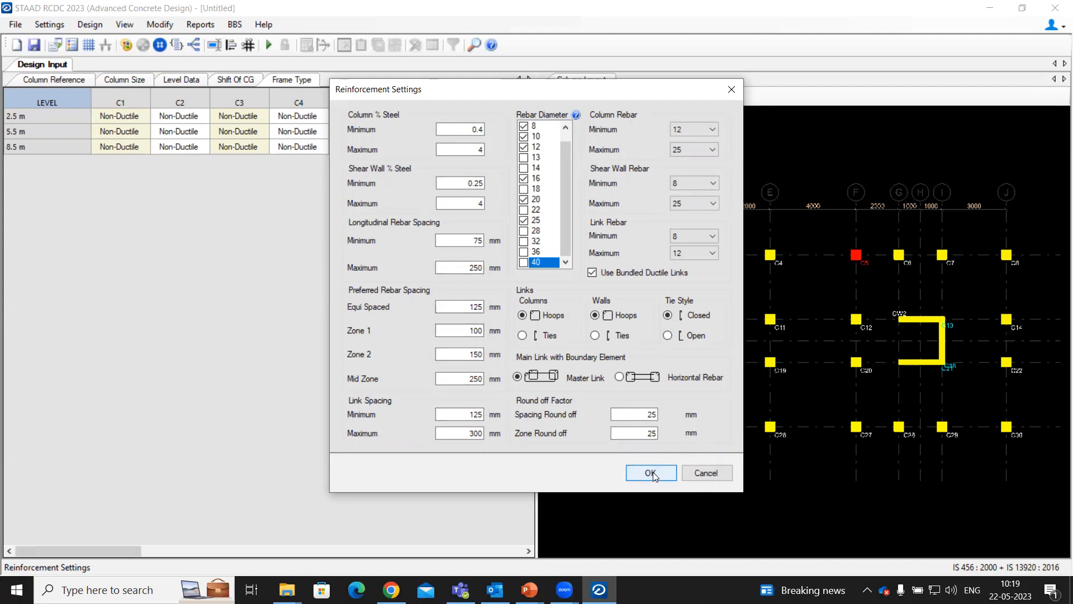
{"action": "left_click", "coordinate": [653, 471]}
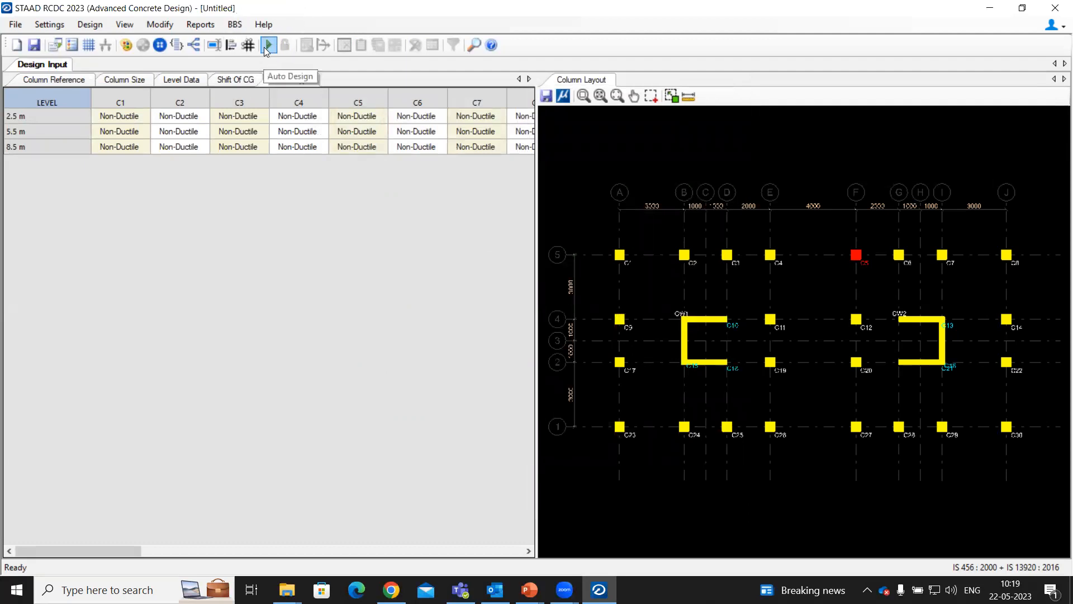
- Start Auto Design and add the analysis load cases EQ-X, EQZ, DL and LL as primary load cases, keeping their load types
{"action": "left_click", "coordinate": [269, 47]}
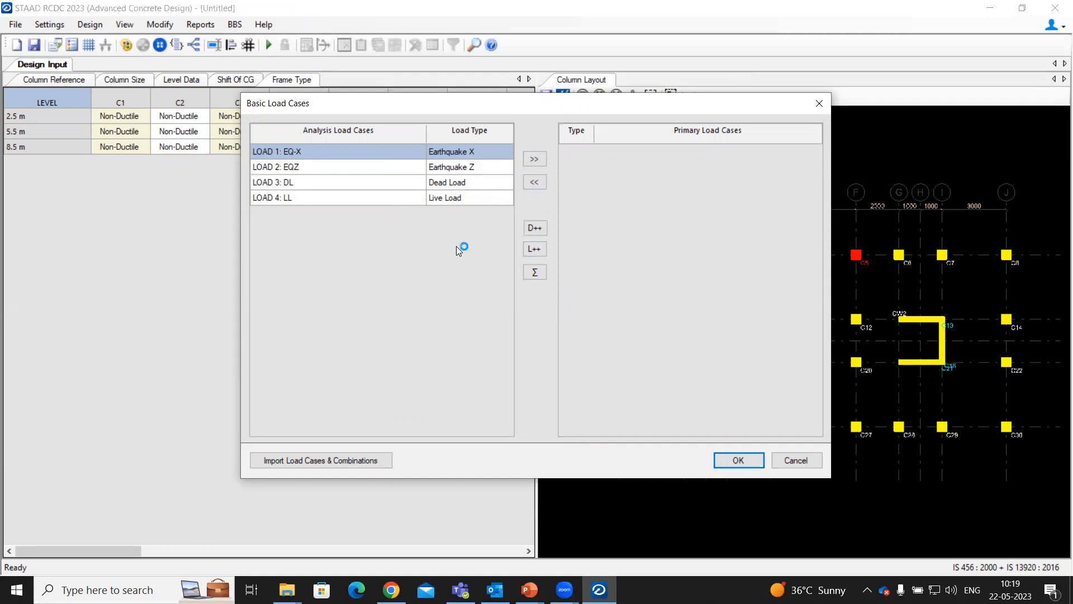
{"action": "left_click", "coordinate": [470, 150]}
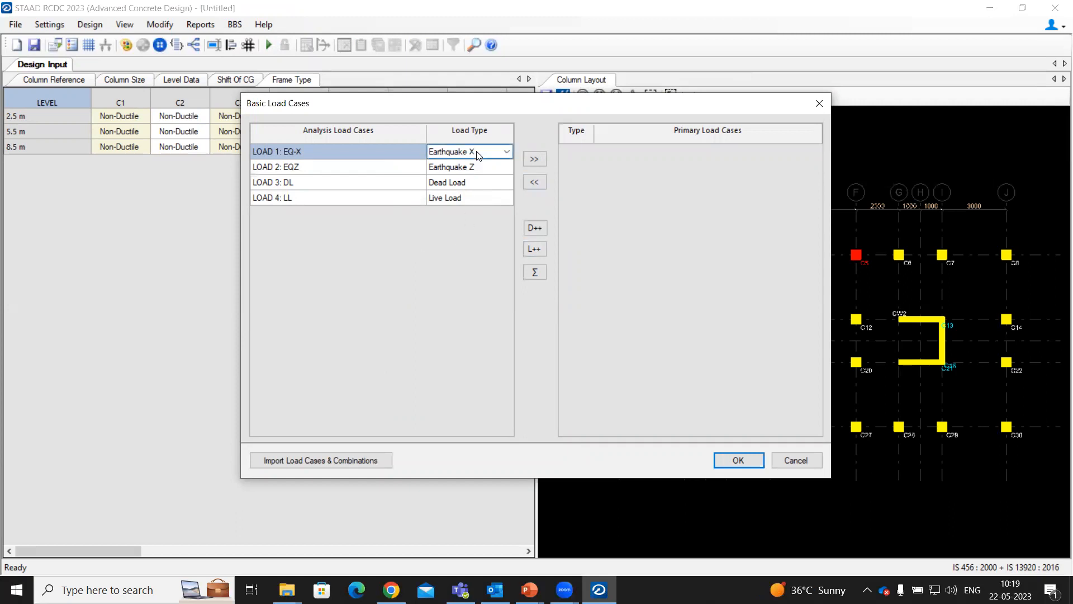
{"action": "left_click", "coordinate": [505, 152]}
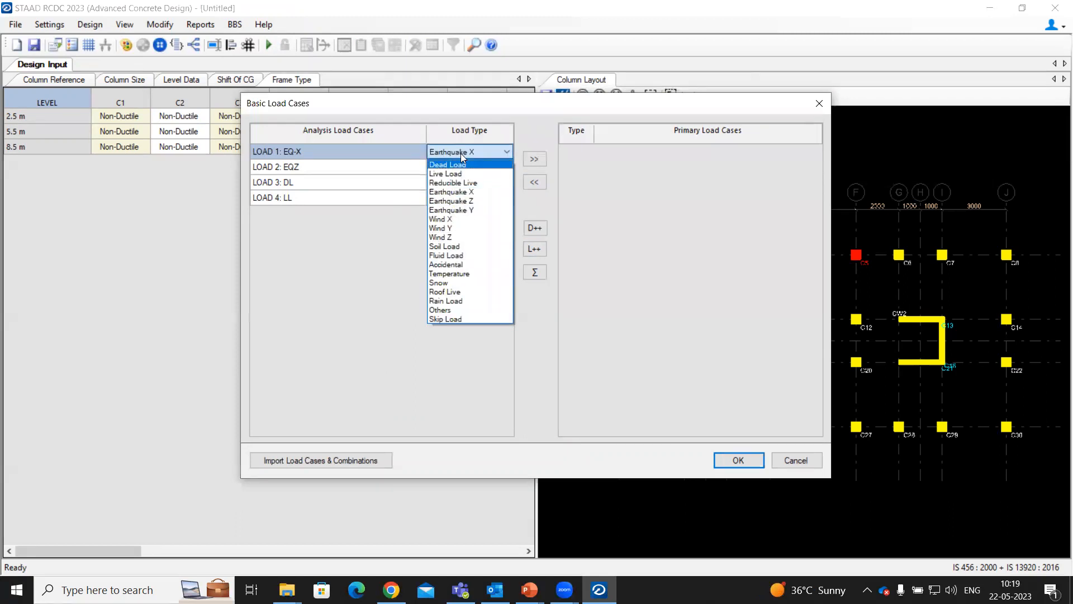
{"action": "left_click", "coordinate": [395, 291]}
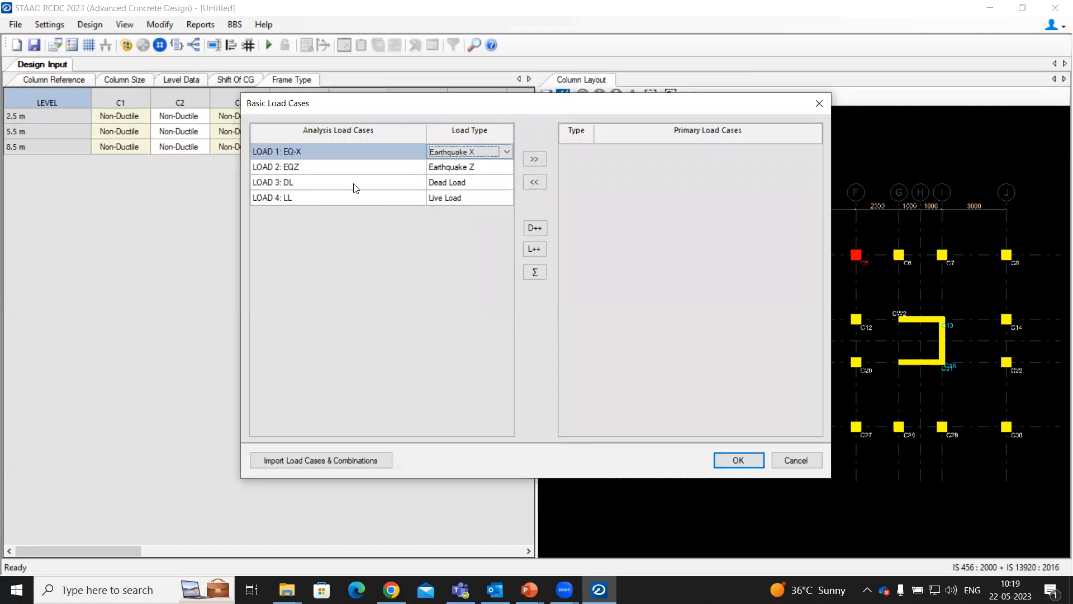
{"action": "left_click", "coordinate": [469, 150]}
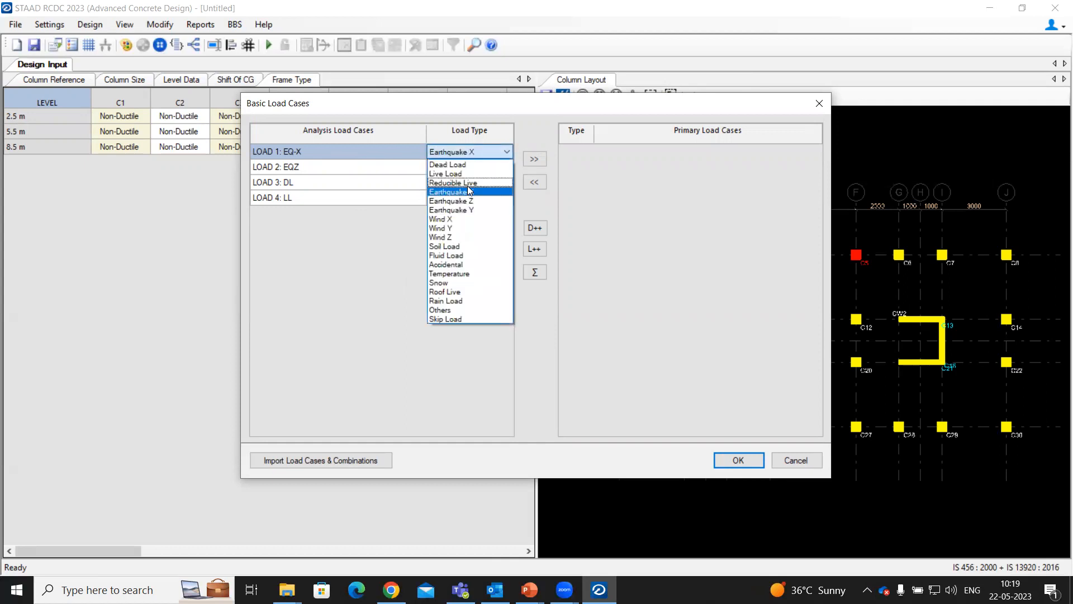
{"action": "left_click", "coordinate": [368, 168]}
{"action": "left_click_drag", "start_coordinate": [391, 155], "coordinate": [391, 197]}
{"action": "left_click", "coordinate": [534, 159]}
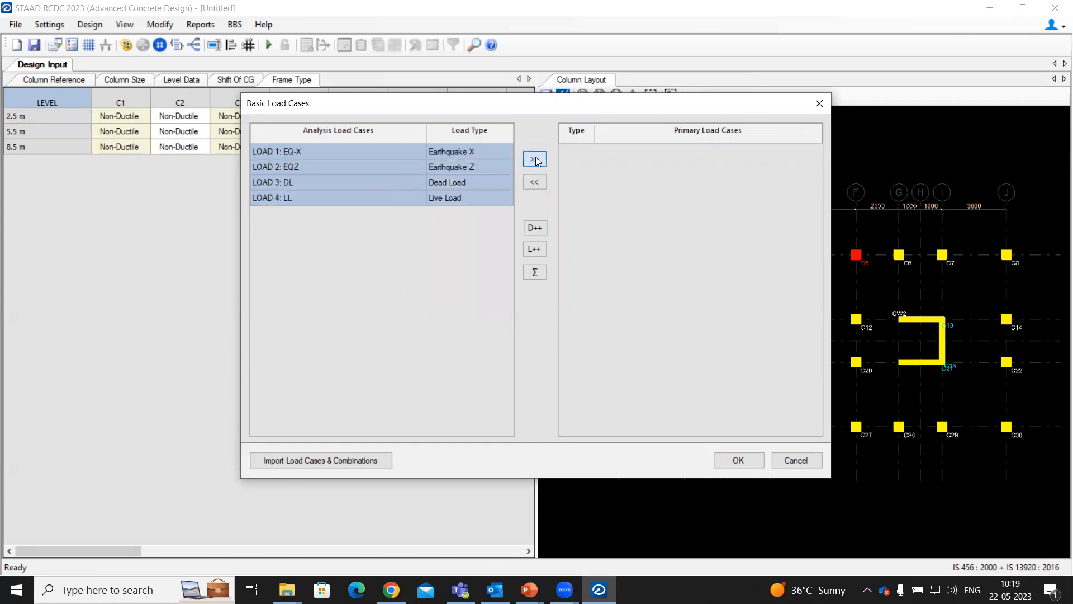
{"action": "left_click", "coordinate": [738, 460]}
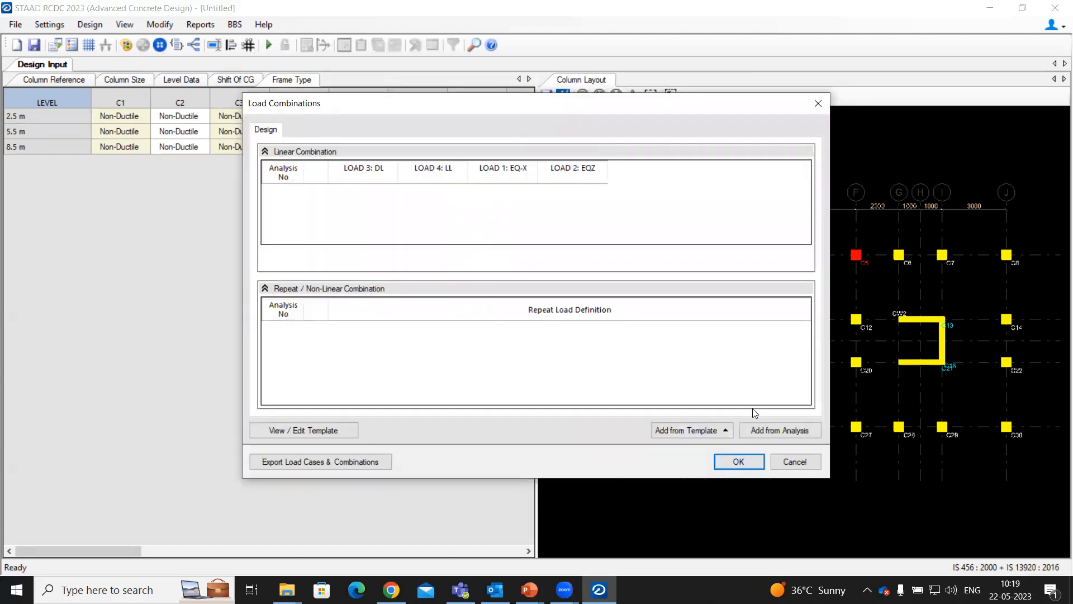
- Add linear load combinations from the regular structure template and try importing the irregular structure template
{"action": "key", "text": "ctrl"}
{"action": "left_click", "coordinate": [675, 430]}
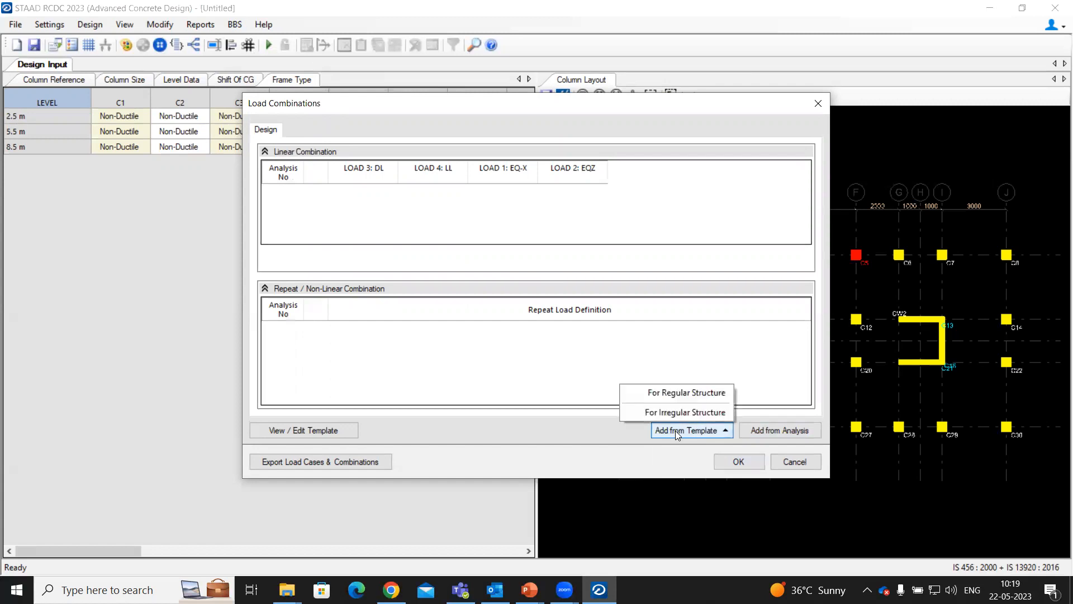
{"action": "left_click", "coordinate": [682, 393]}
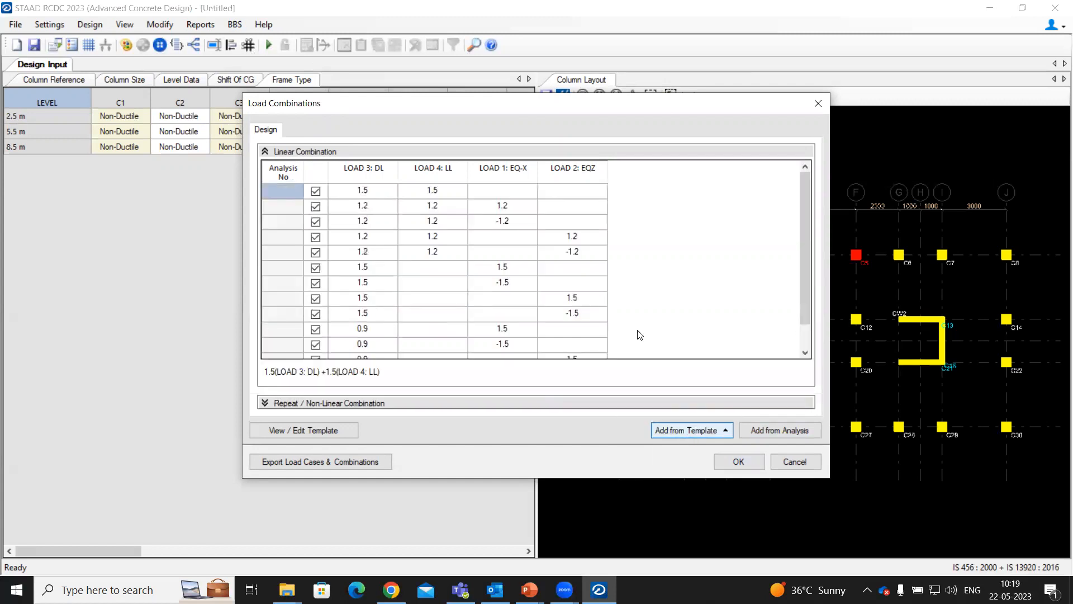
{"action": "left_click", "coordinate": [696, 427]}
{"action": "left_click", "coordinate": [696, 415]}
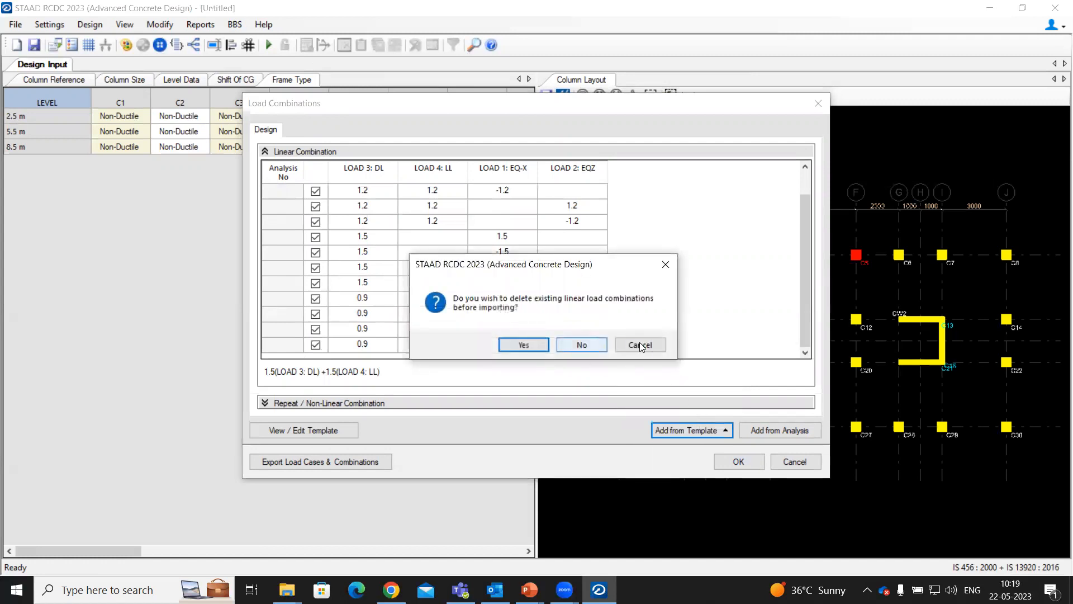
{"action": "left_click", "coordinate": [640, 344]}
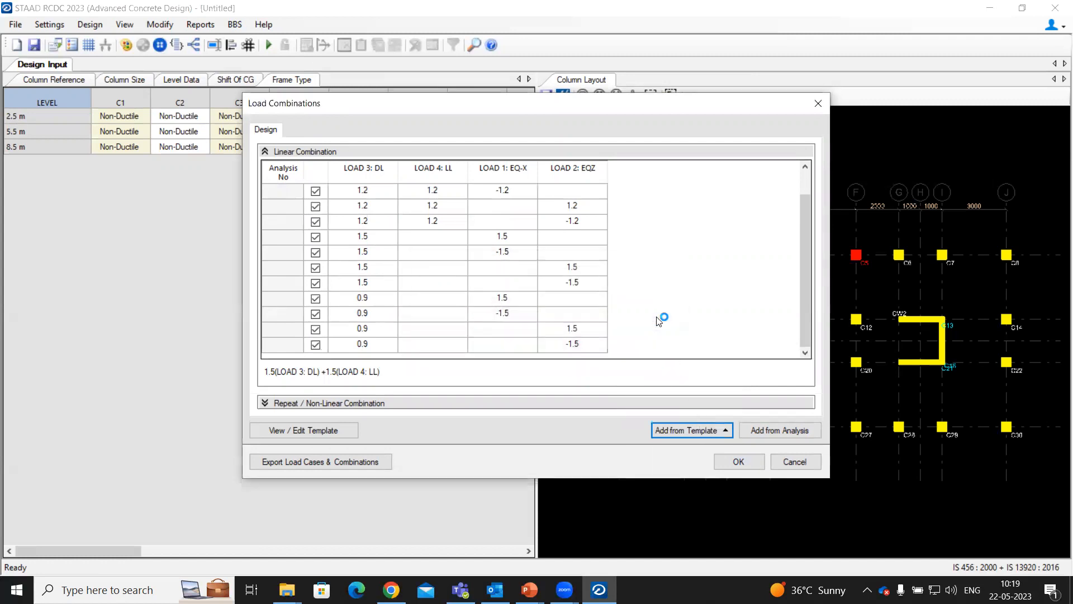
- Replace the existing linear load combinations with those from the analysis, review them and run the column and wall design
{"action": "left_click", "coordinate": [771, 427]}
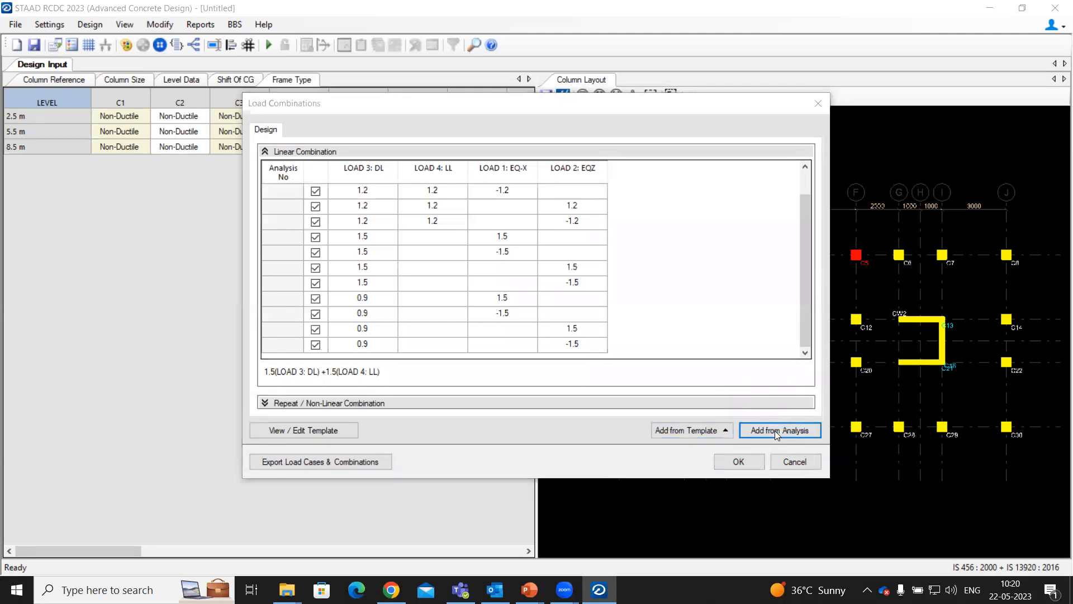
{"action": "left_click", "coordinate": [525, 343]}
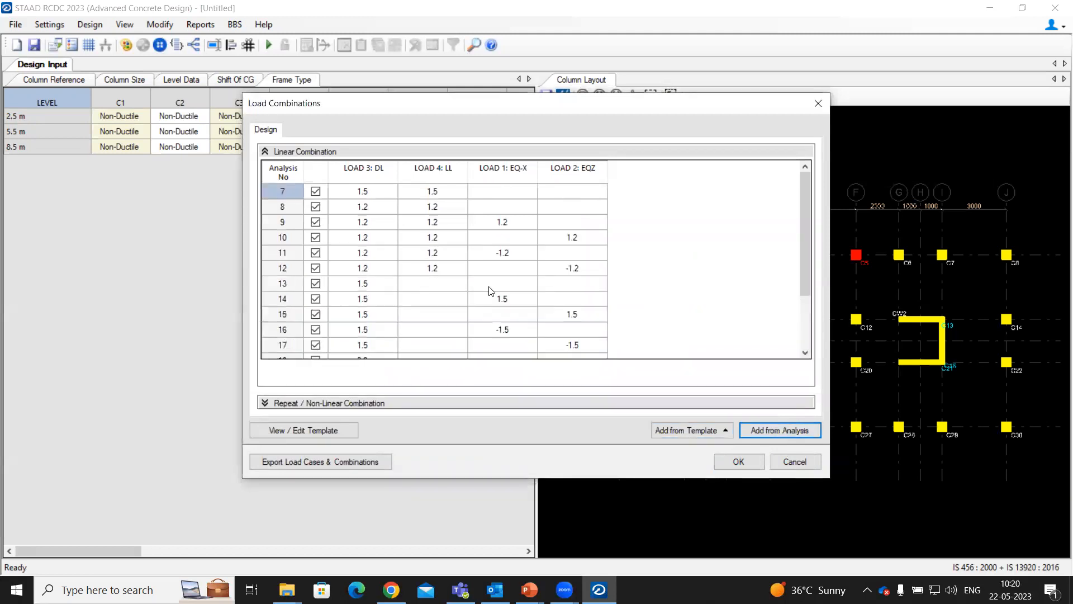
{"action": "scroll", "coordinate": [318, 235], "scroll_direction": "down", "scroll_amount": 2}
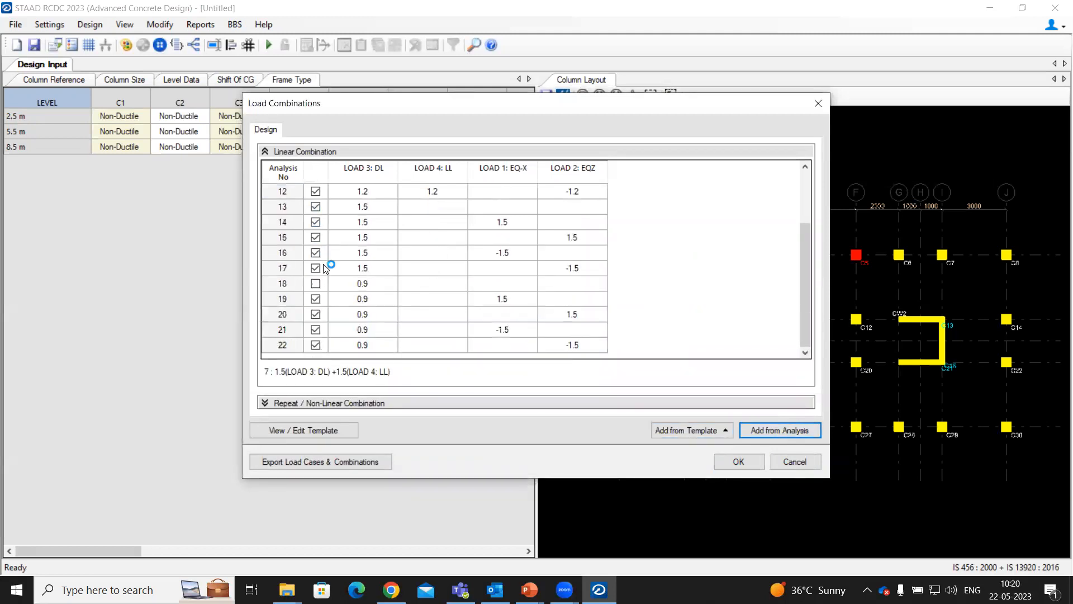
{"action": "scroll", "coordinate": [327, 269], "scroll_direction": "up", "scroll_amount": 2}
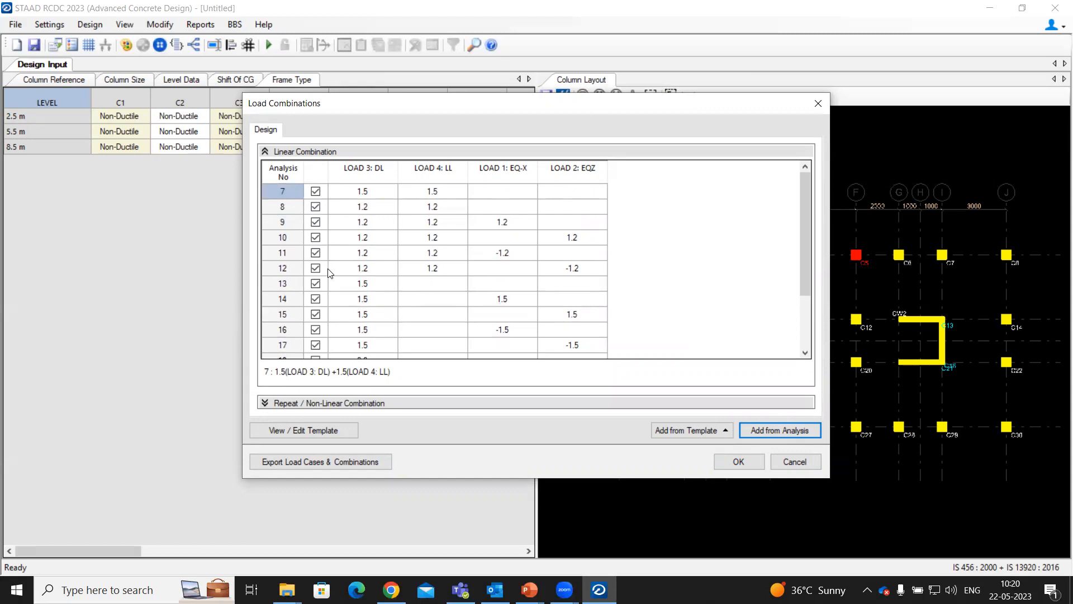
{"action": "left_click", "coordinate": [739, 462]}
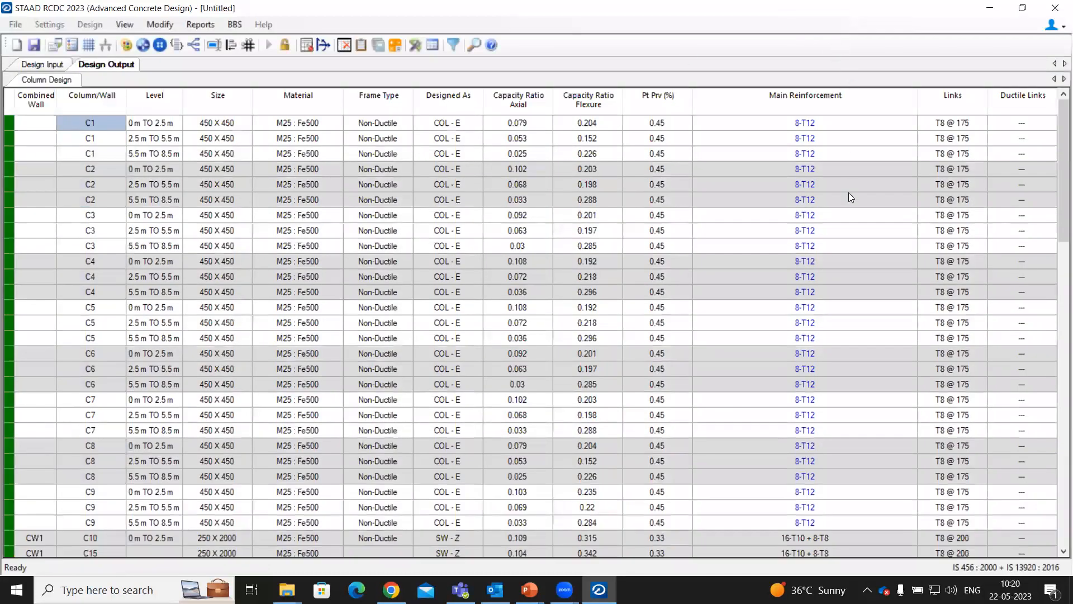
- Examine the capacity ratios, main reinforcement and links of the columns and walls in the design output
{"action": "scroll", "coordinate": [849, 197], "scroll_direction": "down", "scroll_amount": 1}
{"action": "scroll", "coordinate": [851, 200], "scroll_direction": "down", "scroll_amount": 15}
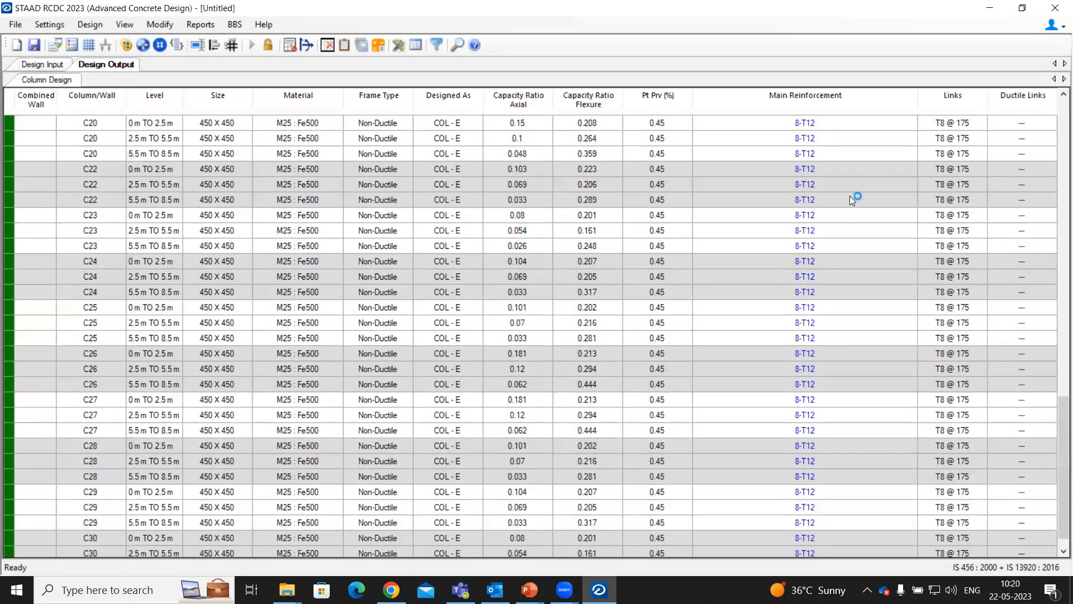
{"action": "scroll", "coordinate": [850, 195], "scroll_direction": "up", "scroll_amount": 8}
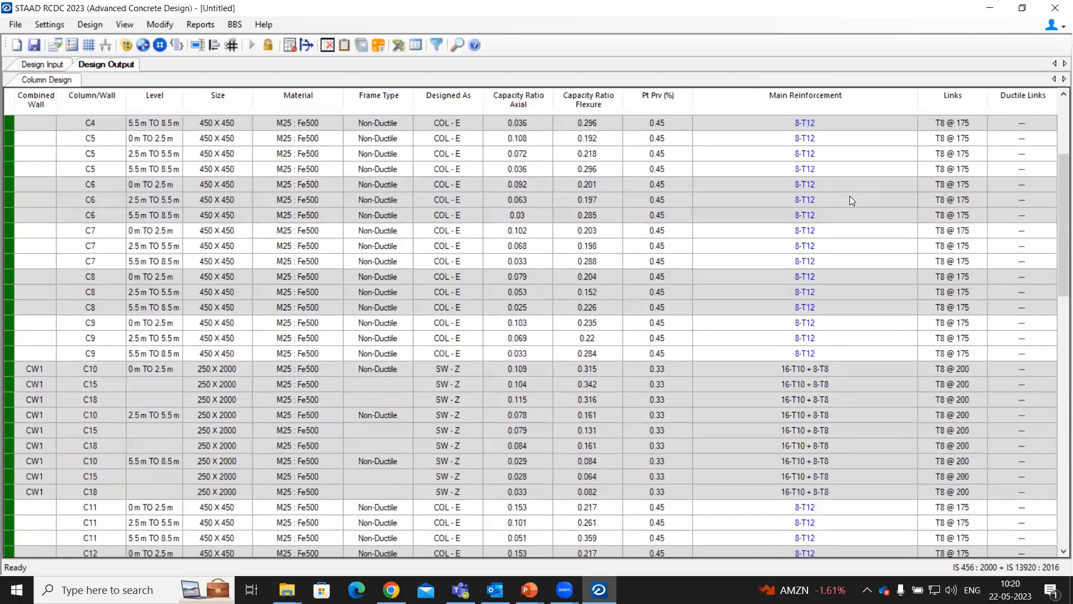
{"action": "scroll", "coordinate": [850, 196], "scroll_direction": "up", "scroll_amount": 3}
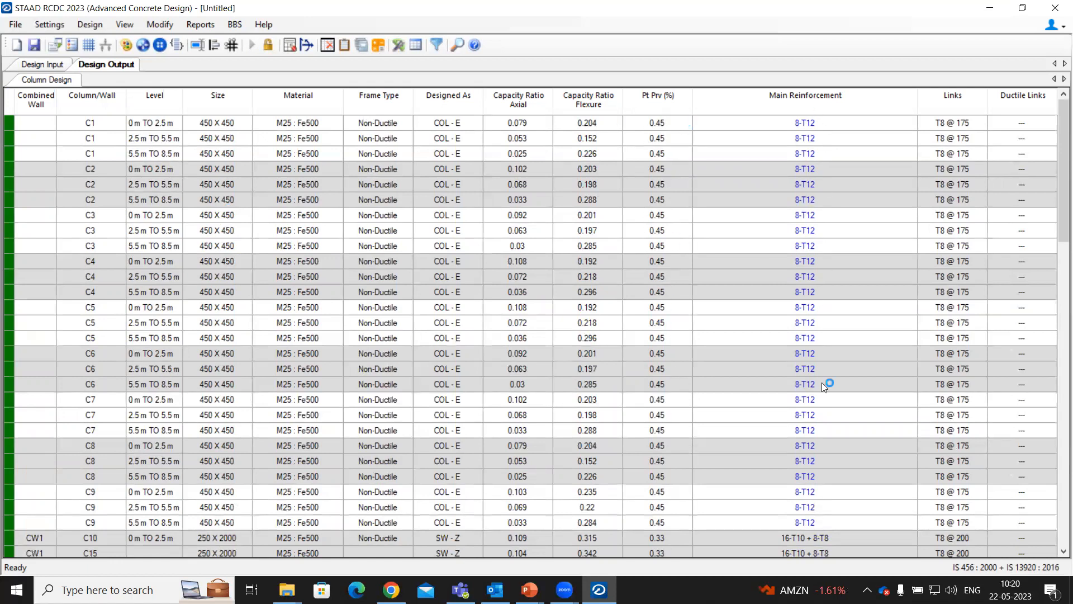
{"action": "scroll", "coordinate": [727, 196], "scroll_direction": "down", "scroll_amount": 7}
{"action": "scroll", "coordinate": [727, 196], "scroll_direction": "up", "scroll_amount": 7}
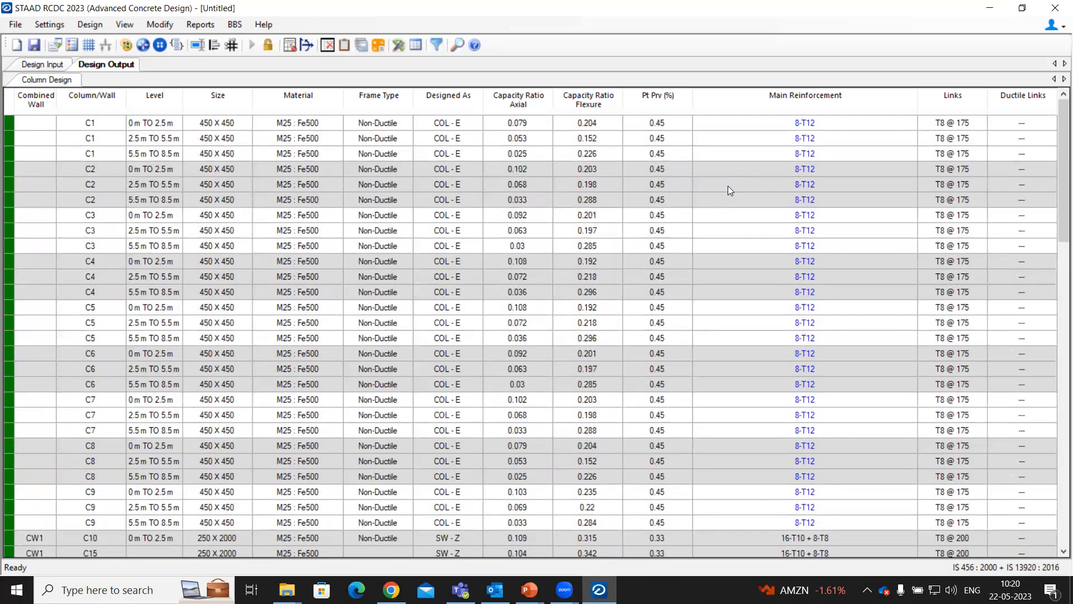